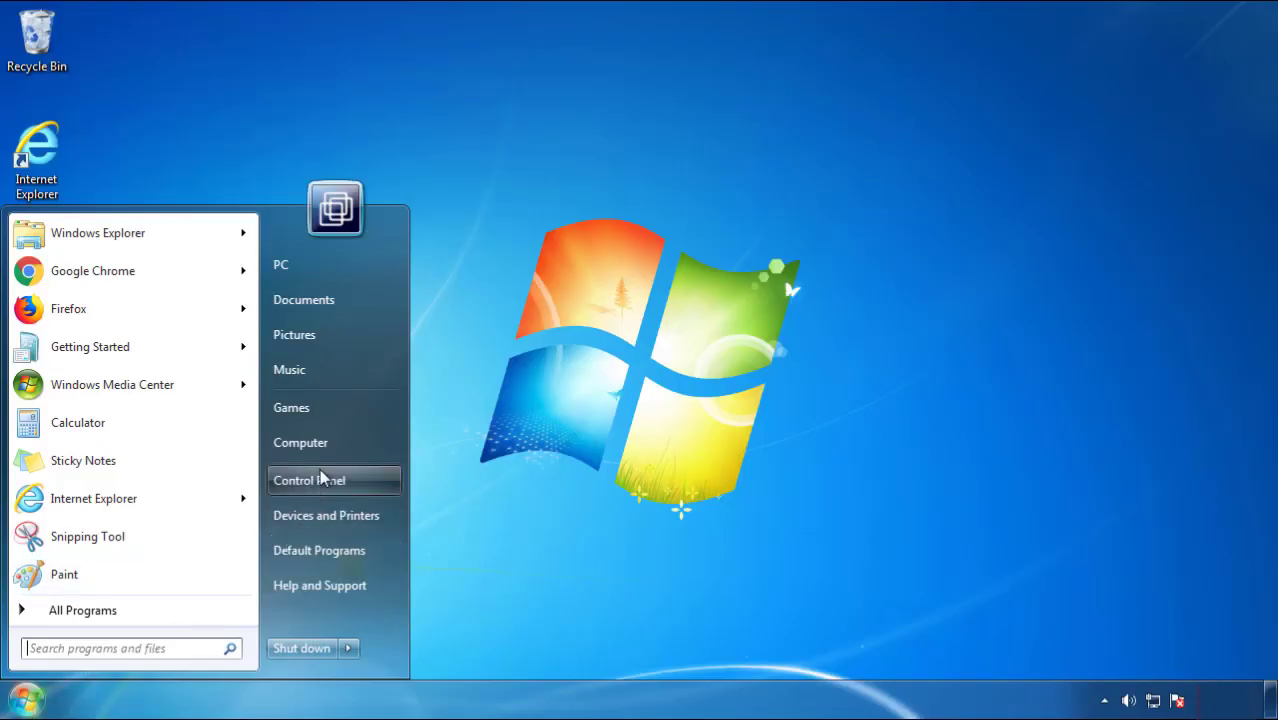
# Step: Open Control Panel's installed programs list, sorted by install date with the newest first
pyautogui.click(320, 478)
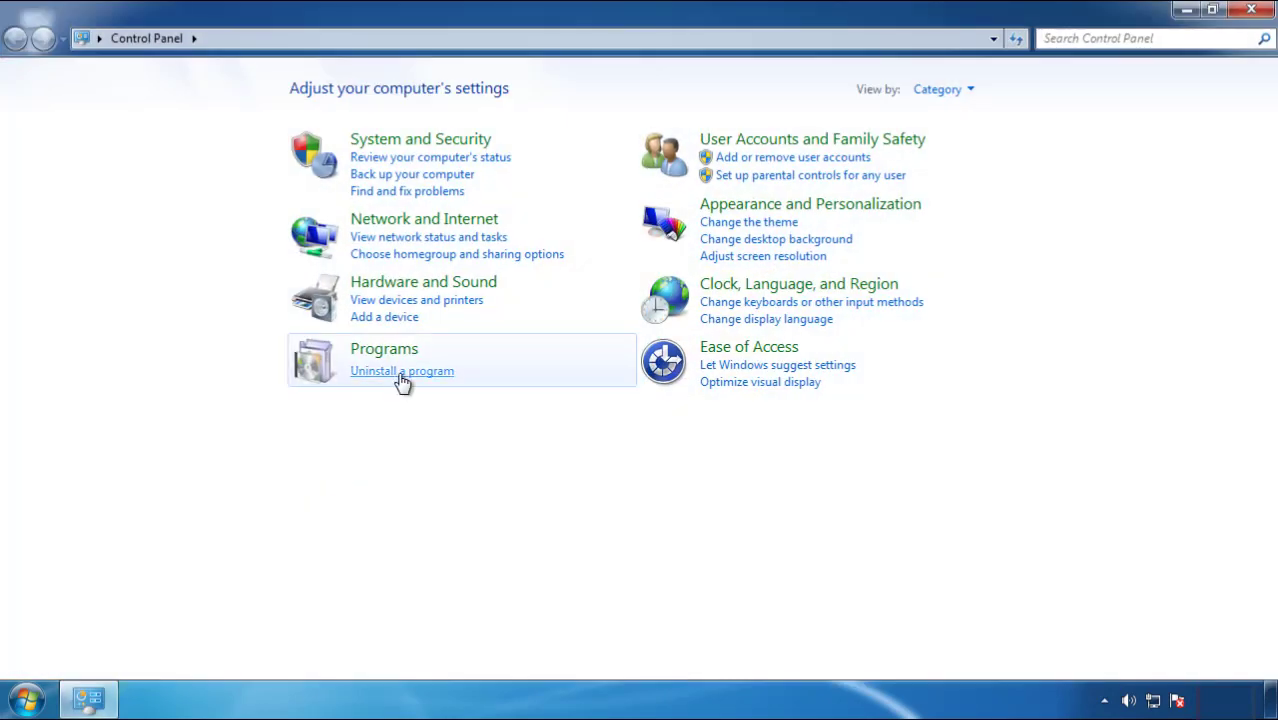
pyautogui.click(400, 381)
pyautogui.click(755, 193)
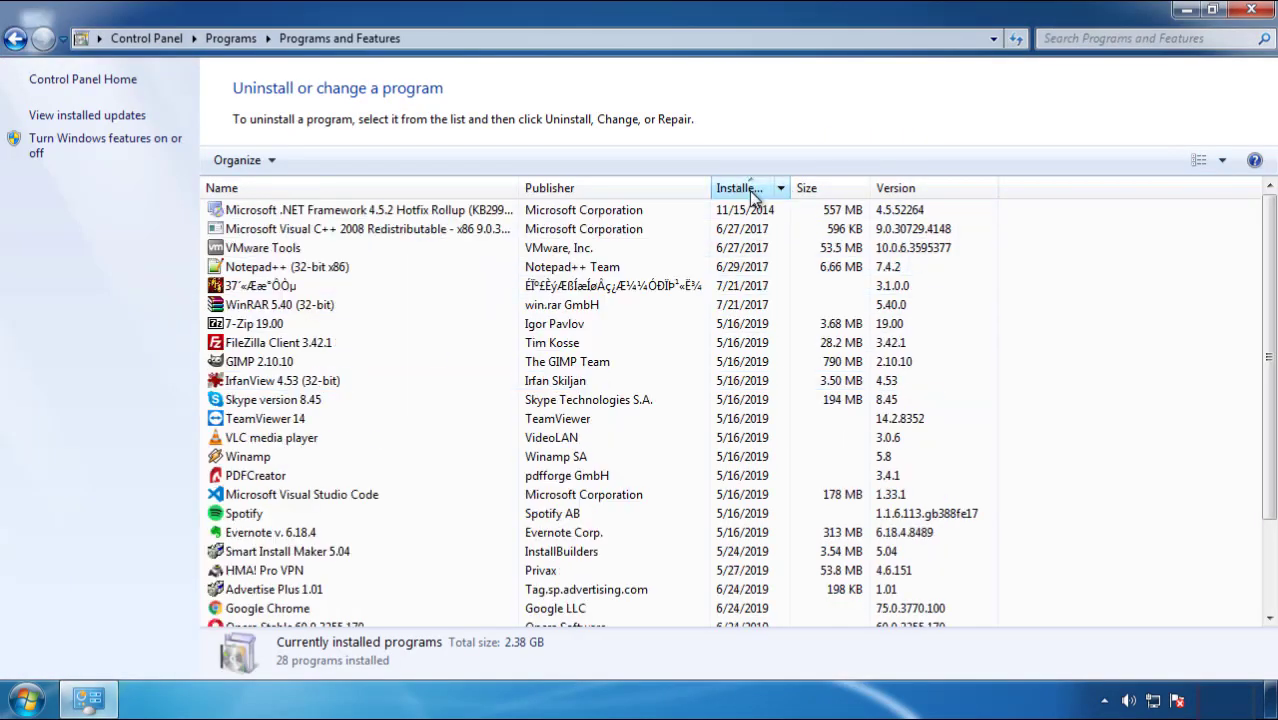
pyautogui.click(752, 193)
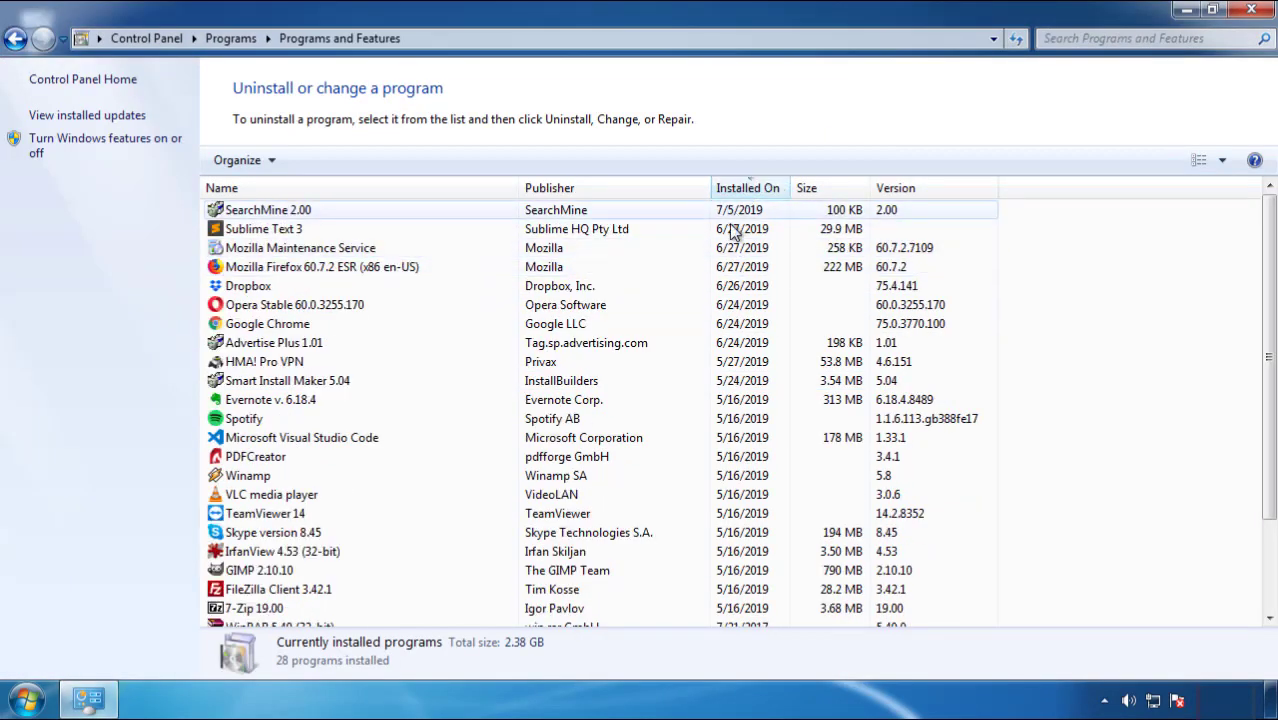
# Step: Uninstall SearchMine 2.00 and complete its uninstall wizard
pyautogui.click(270, 212)
pyautogui.click(318, 160)
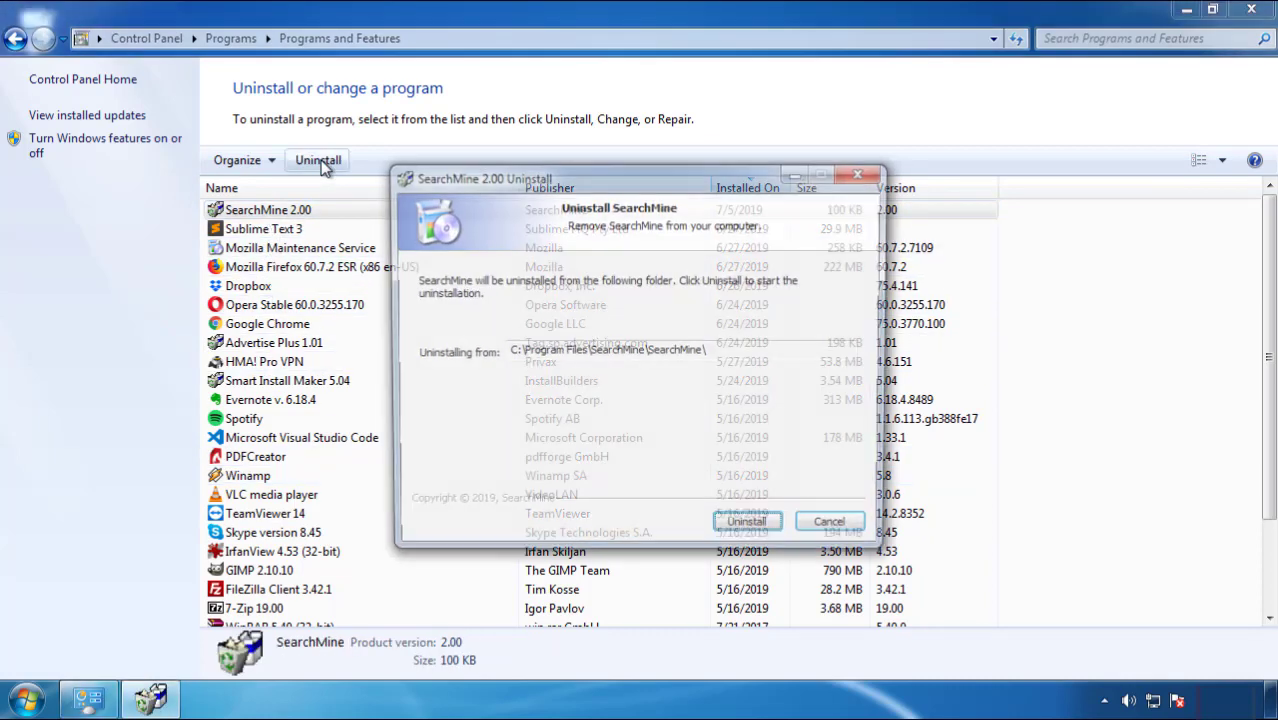
pyautogui.click(741, 528)
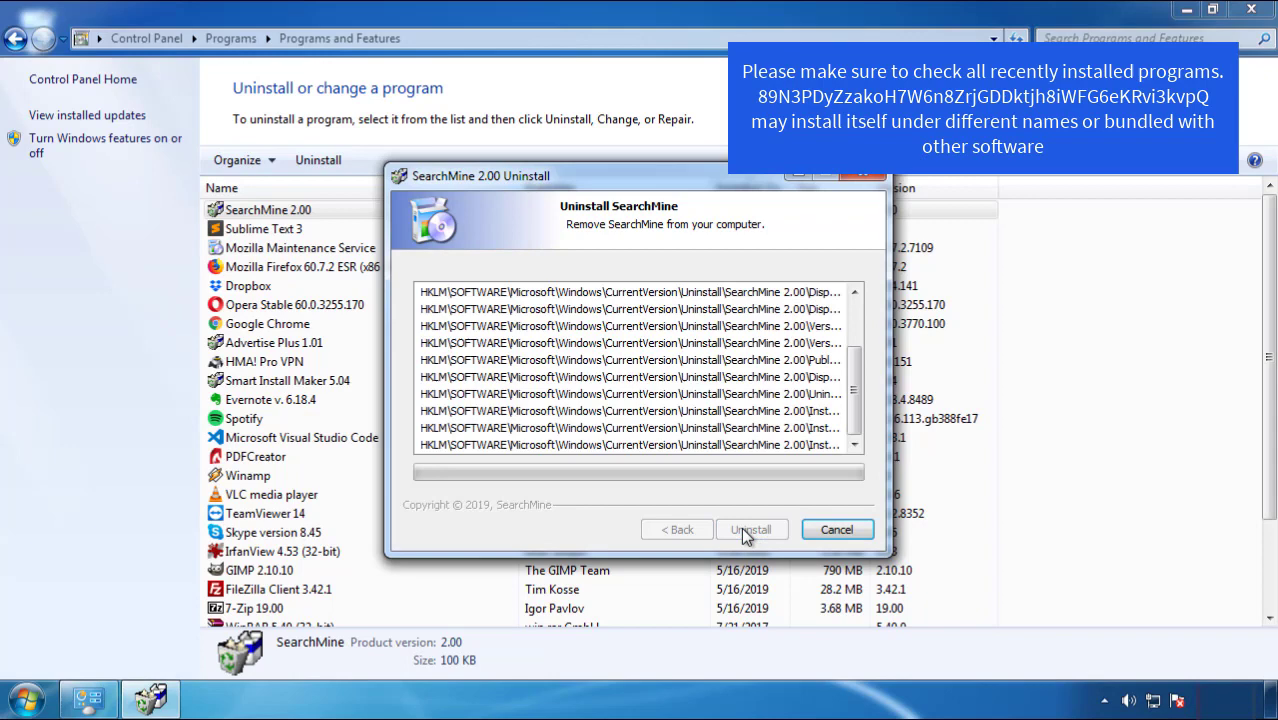
pyautogui.click(745, 529)
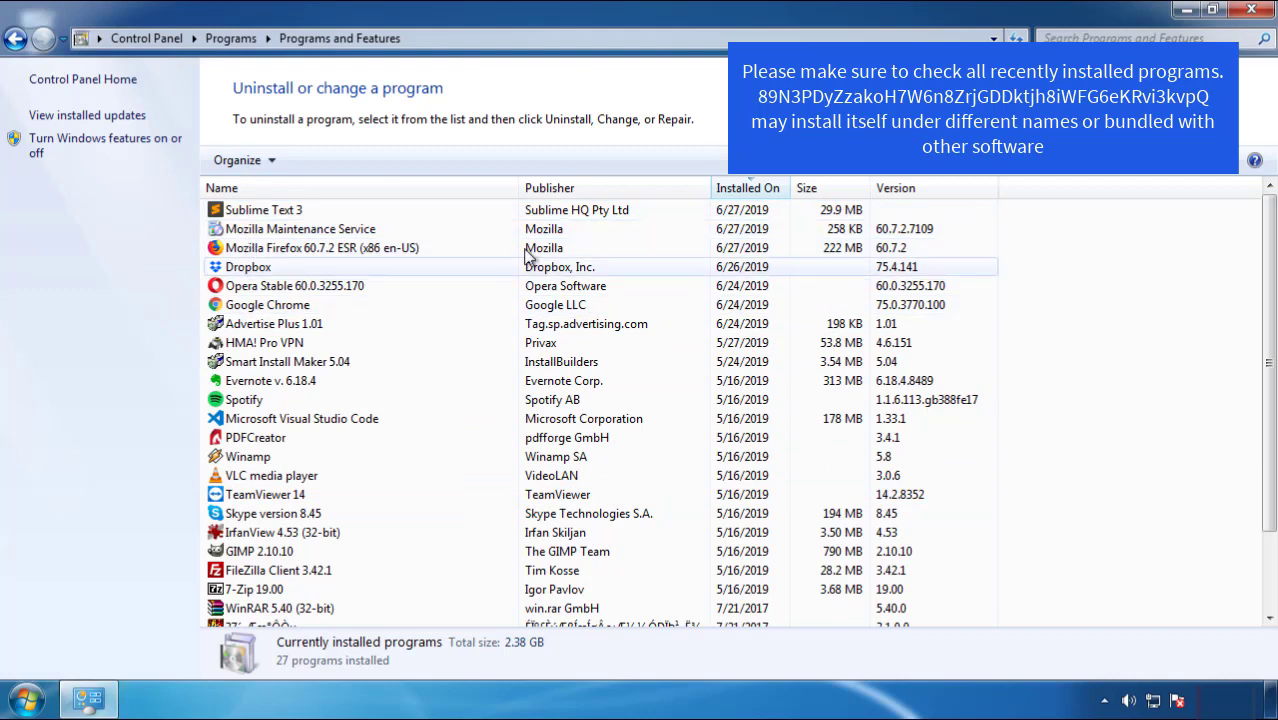
# Step: Close the programs list and restart Windows from the Start menu's shut-down options
pyautogui.click(1253, 12)
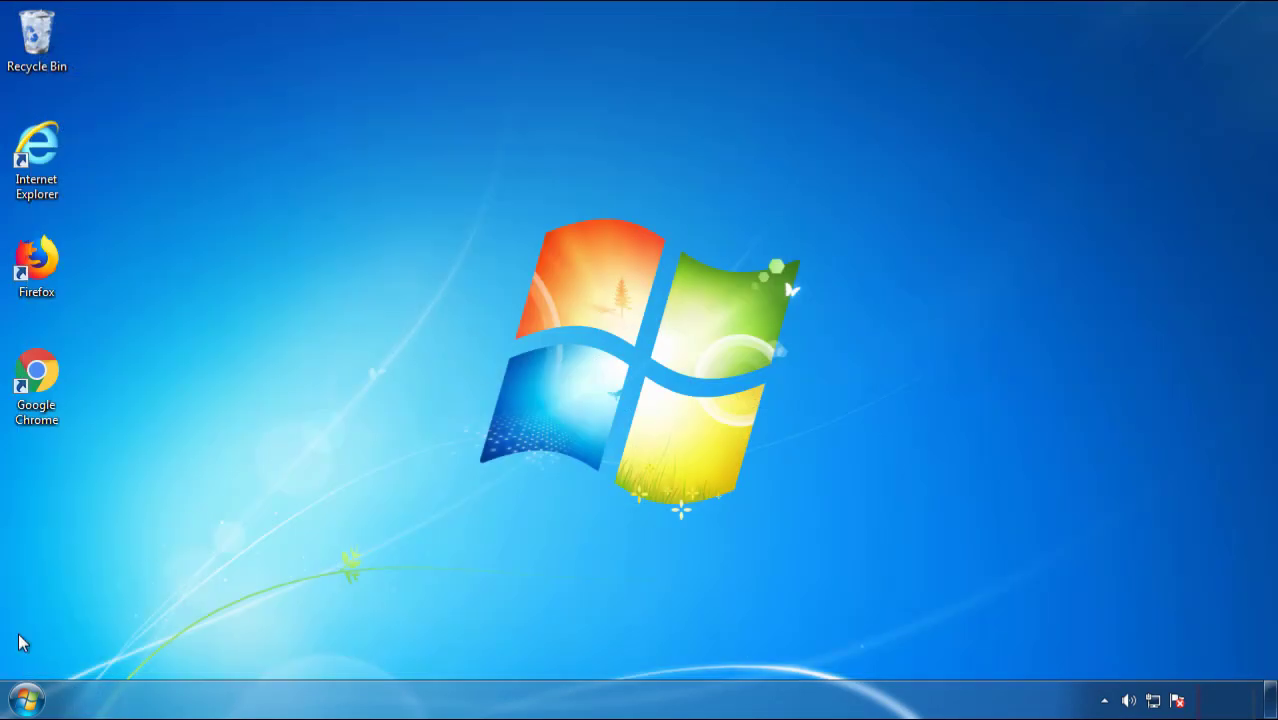
pyautogui.click(24, 700)
pyautogui.click(346, 649)
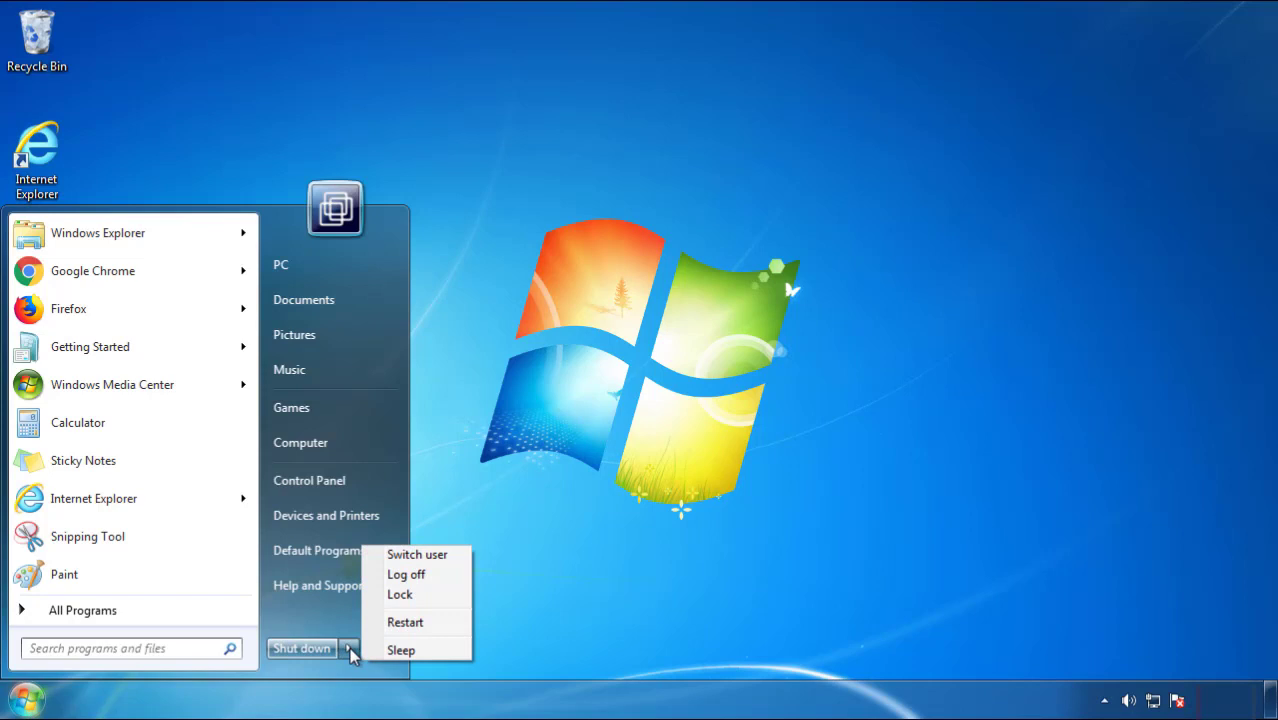
pyautogui.click(664, 575)
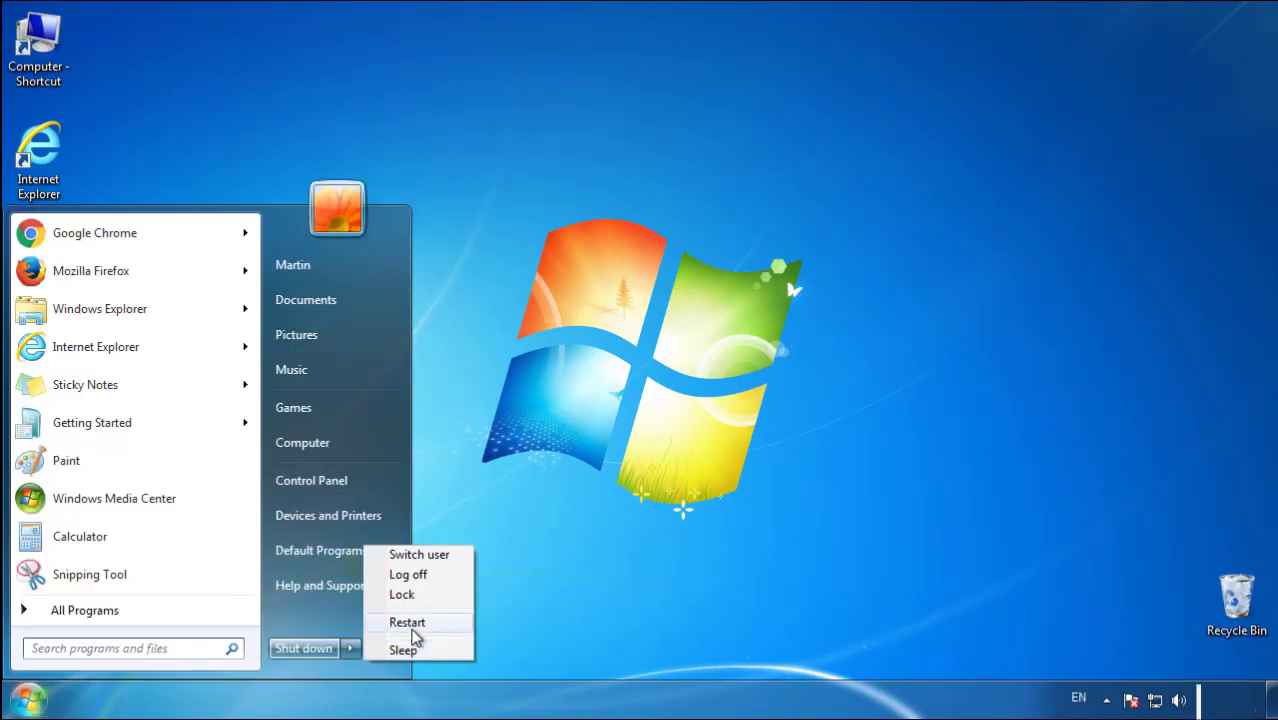
pyautogui.click(410, 621)
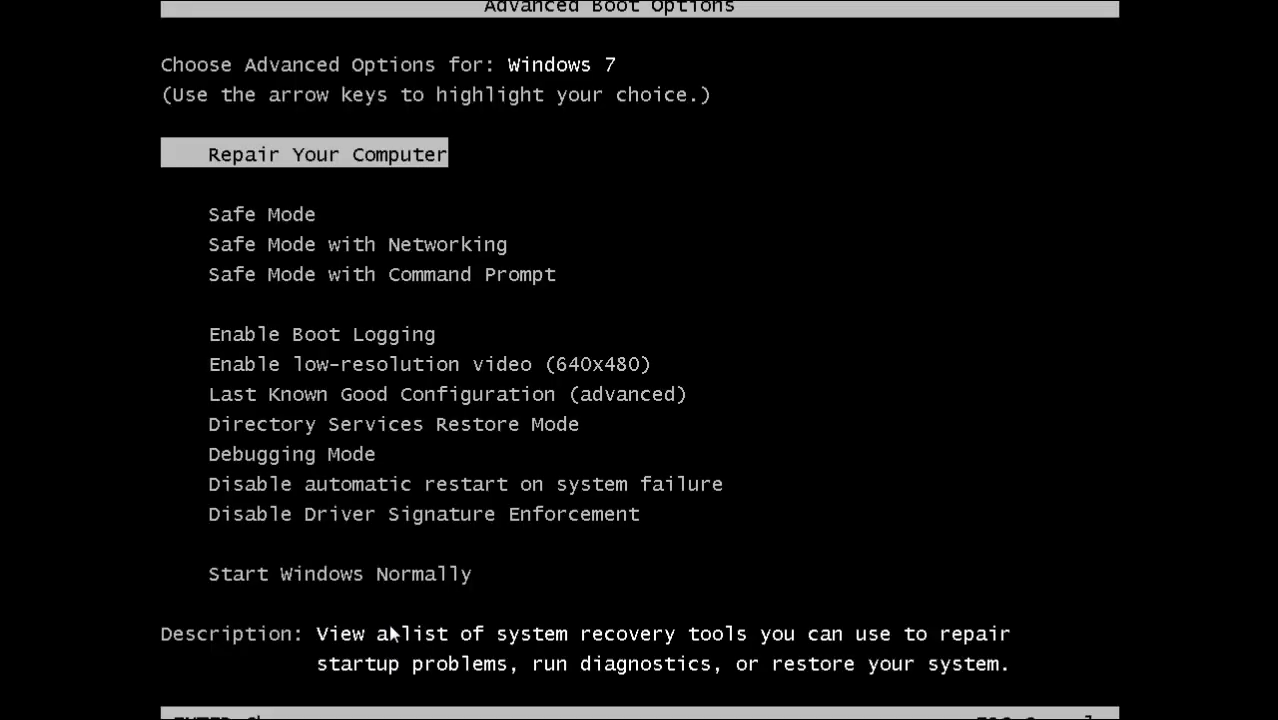
# Step: Boot into Safe Mode and launch Firefox, declining to make it the default browser
pyautogui.press('Down')
pyautogui.press('Return')
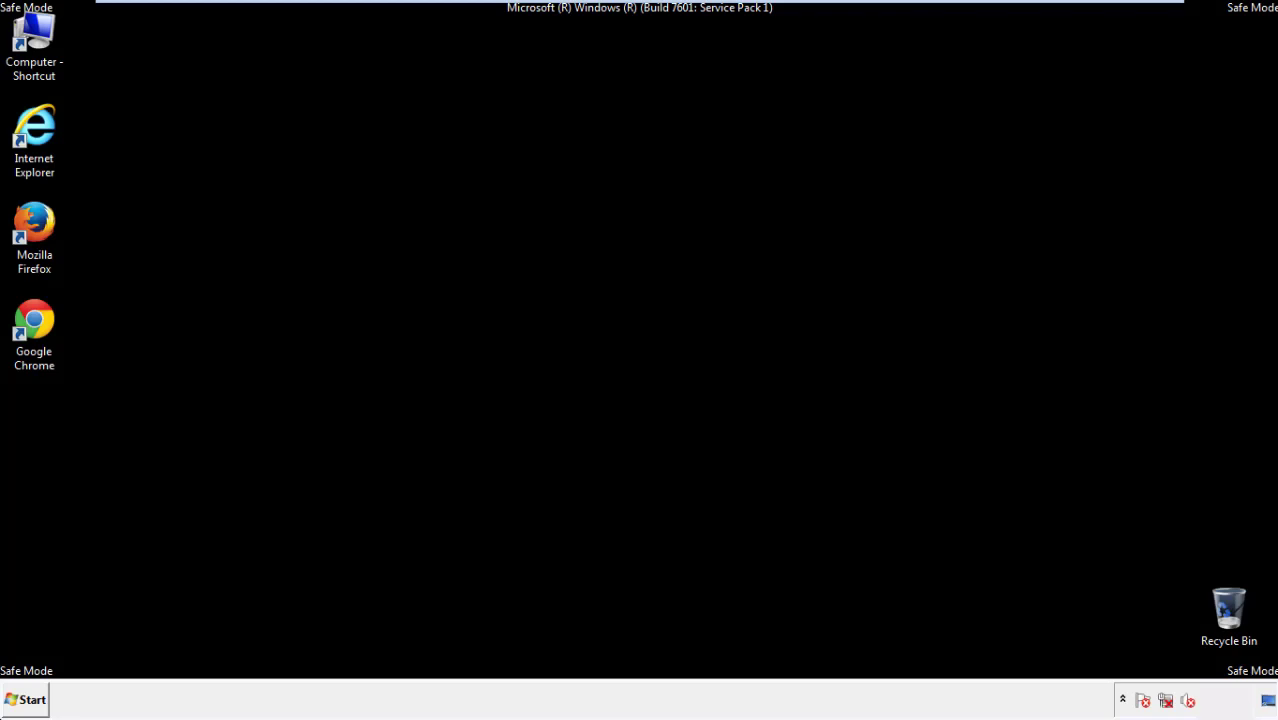
pyautogui.doubleClick(40, 232)
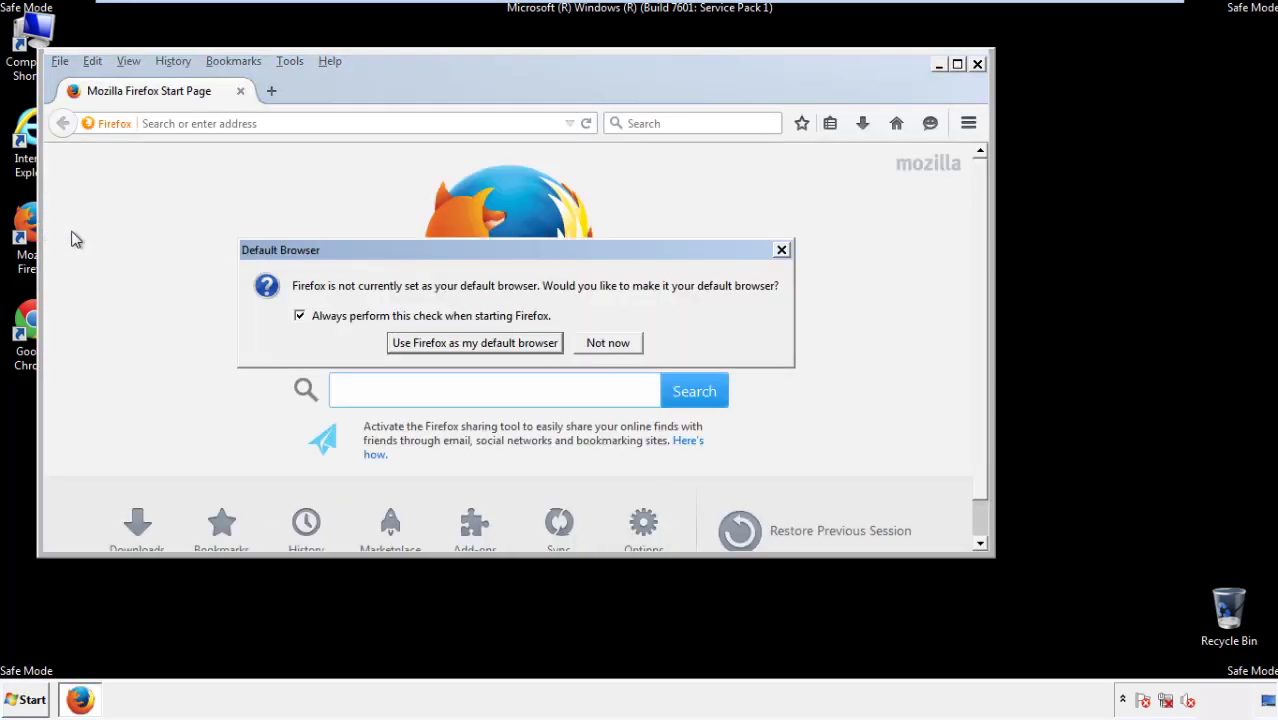
pyautogui.click(624, 343)
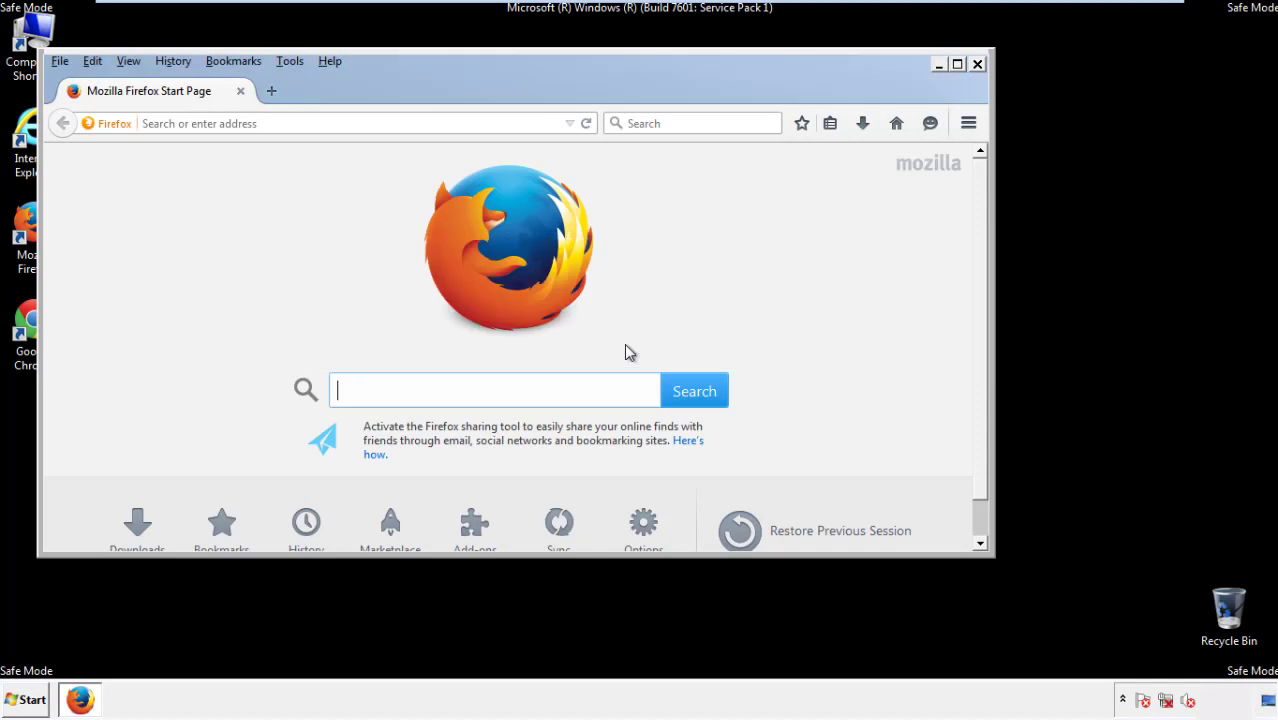
# Step: Make Firefox's Menu Bar visible
pyautogui.rightClick(390, 84)
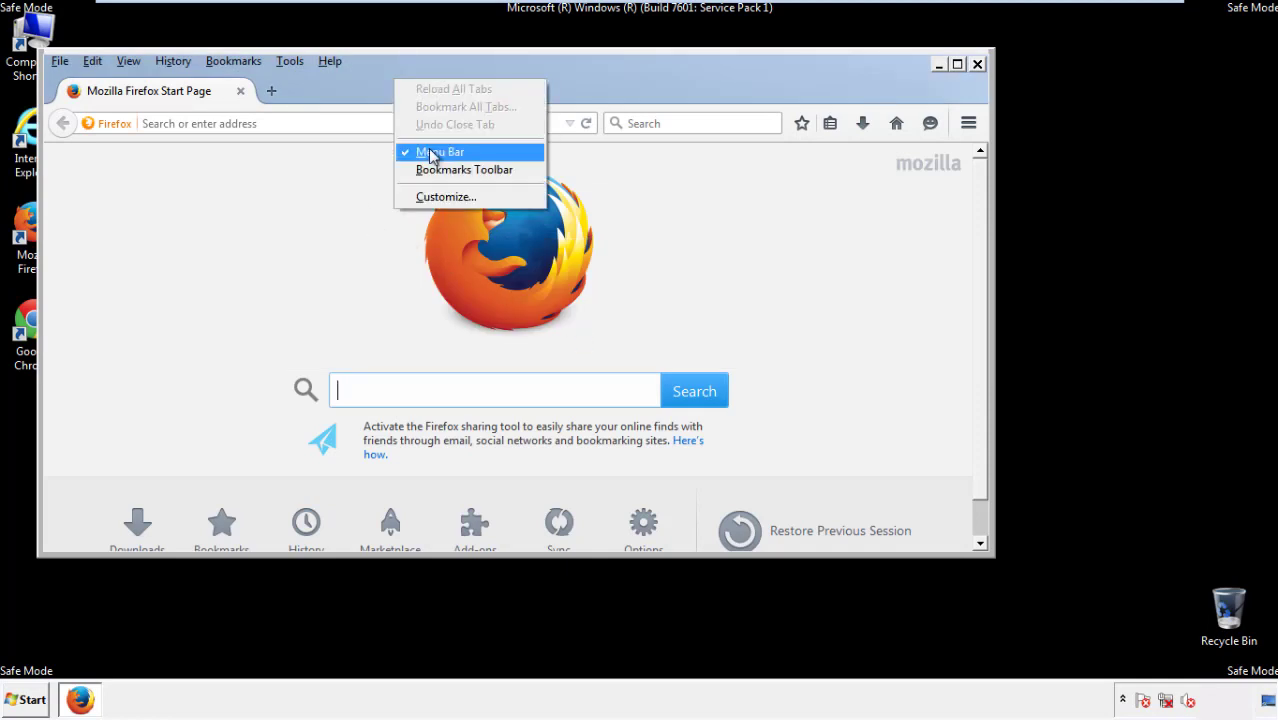
pyautogui.click(428, 150)
pyautogui.rightClick(405, 86)
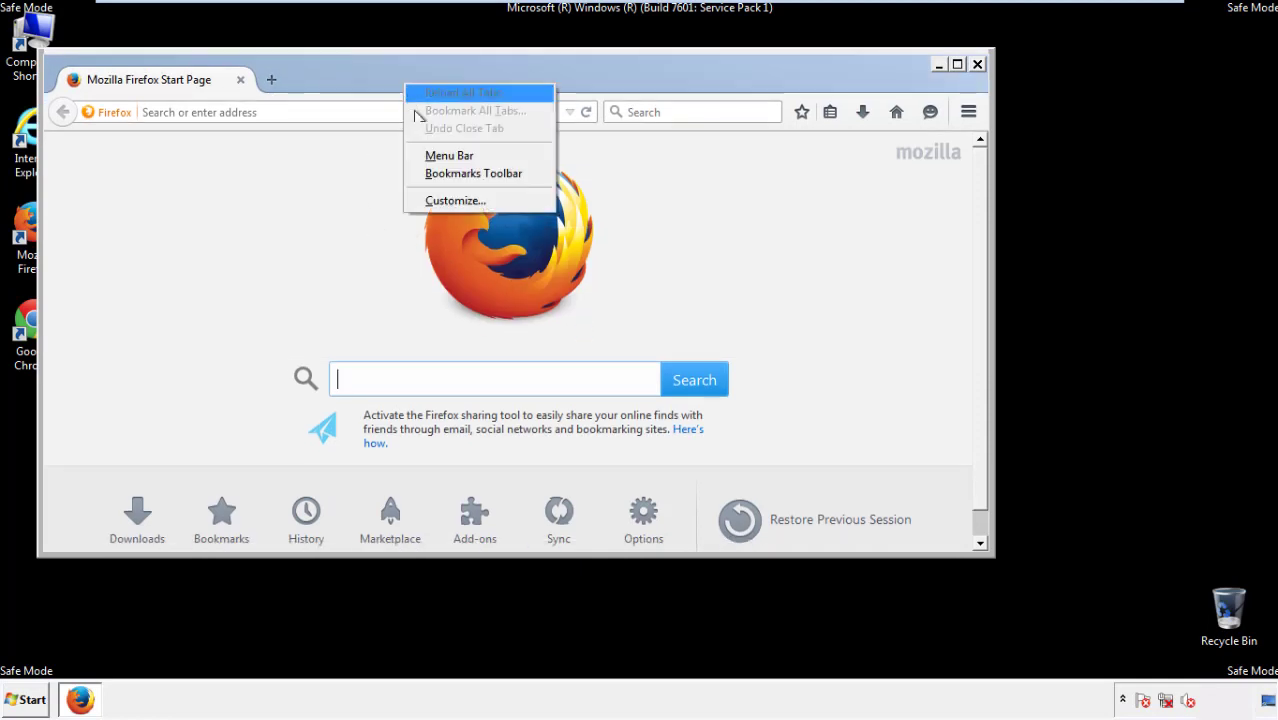
pyautogui.click(430, 157)
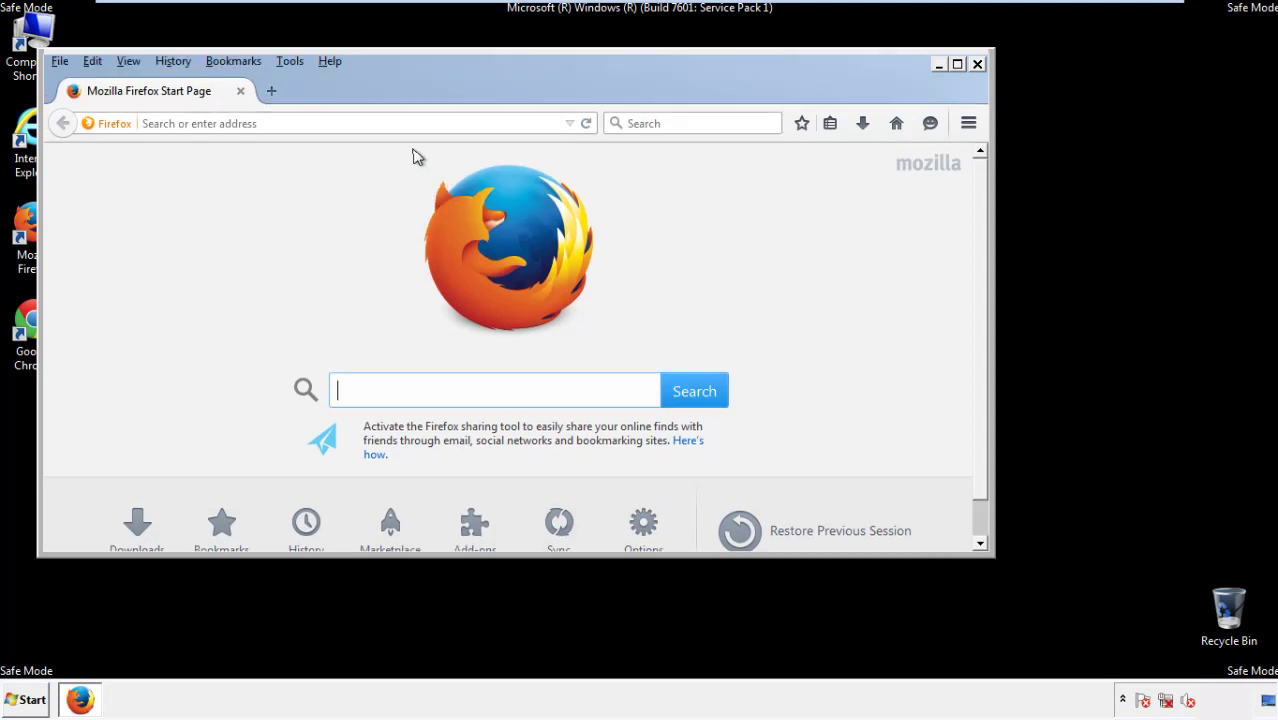
# Step: Clear Firefox's recent history for Everything, with Offline Website Data and Site Preferences ticked
pyautogui.click(178, 63)
pyautogui.click(192, 99)
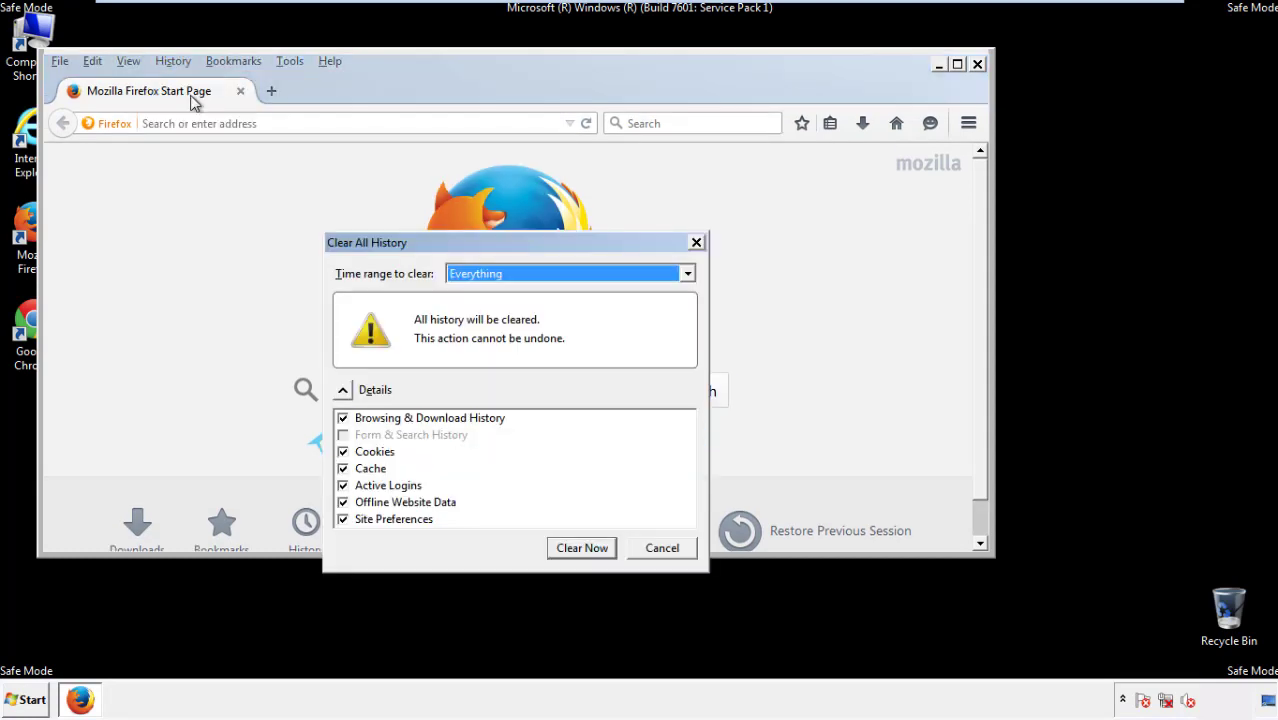
pyautogui.click(476, 279)
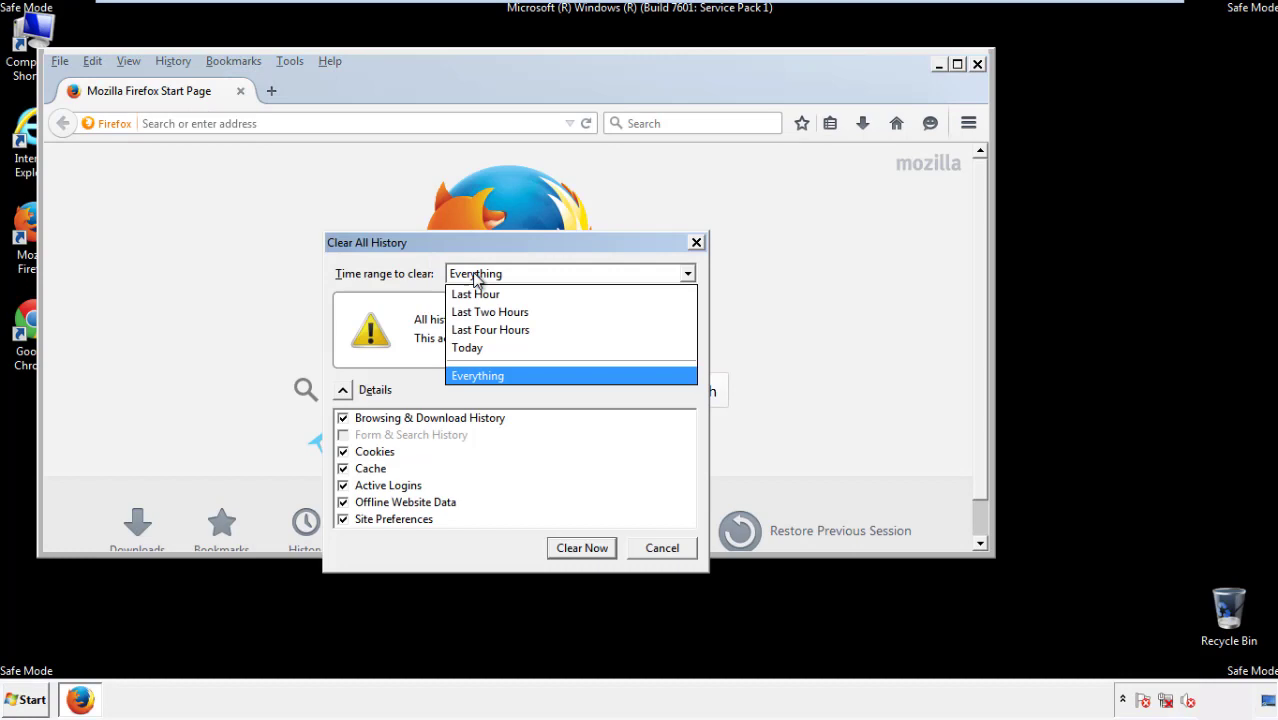
pyautogui.click(478, 375)
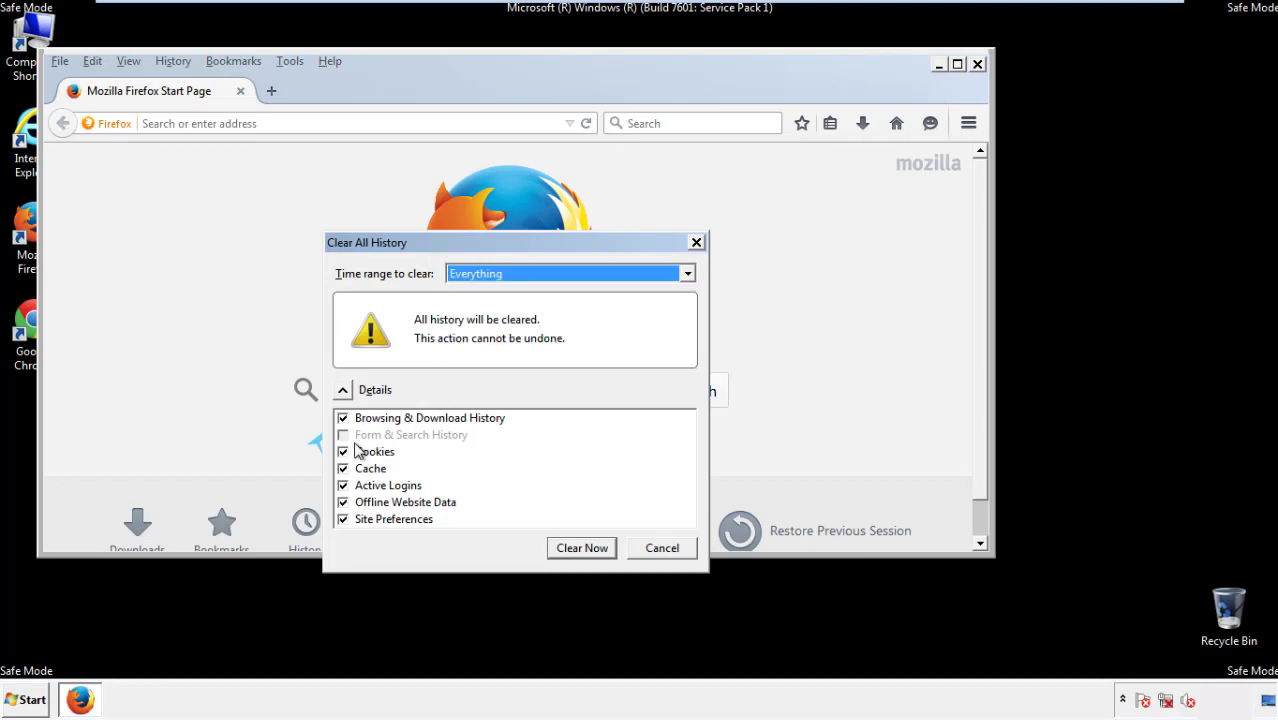
pyautogui.click(342, 502)
pyautogui.click(342, 502)
pyautogui.click(343, 519)
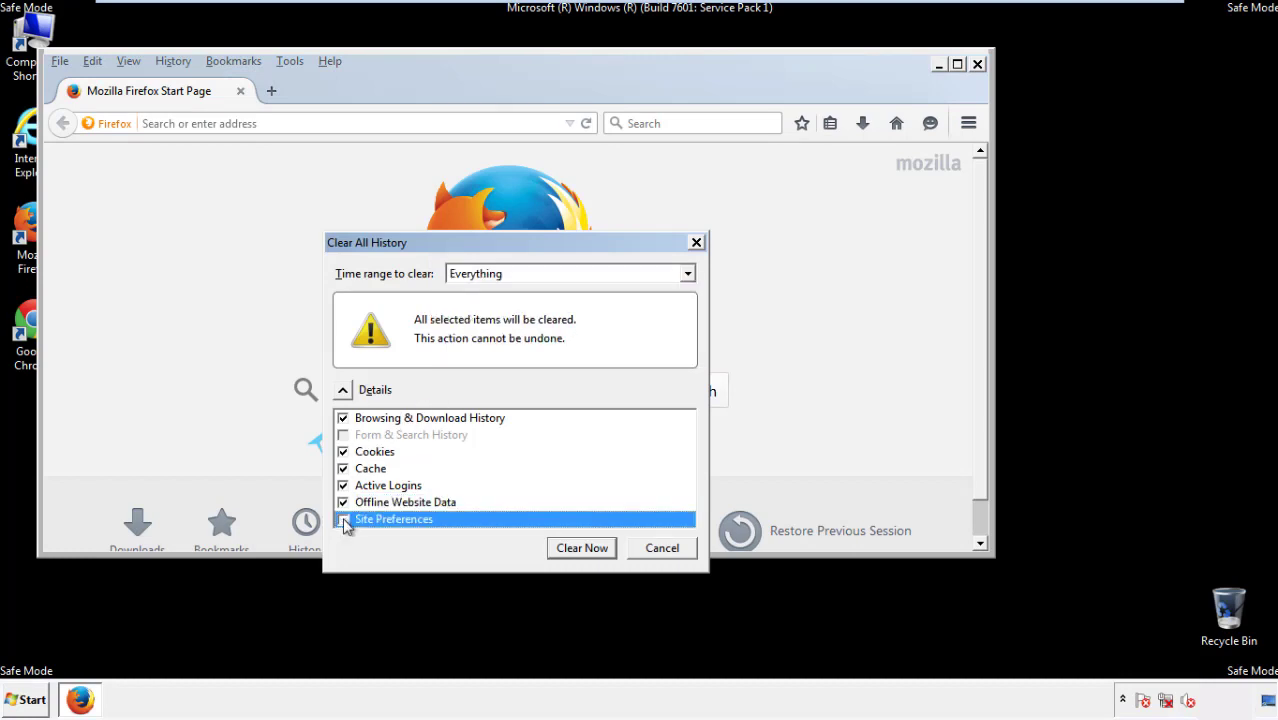
pyautogui.click(343, 519)
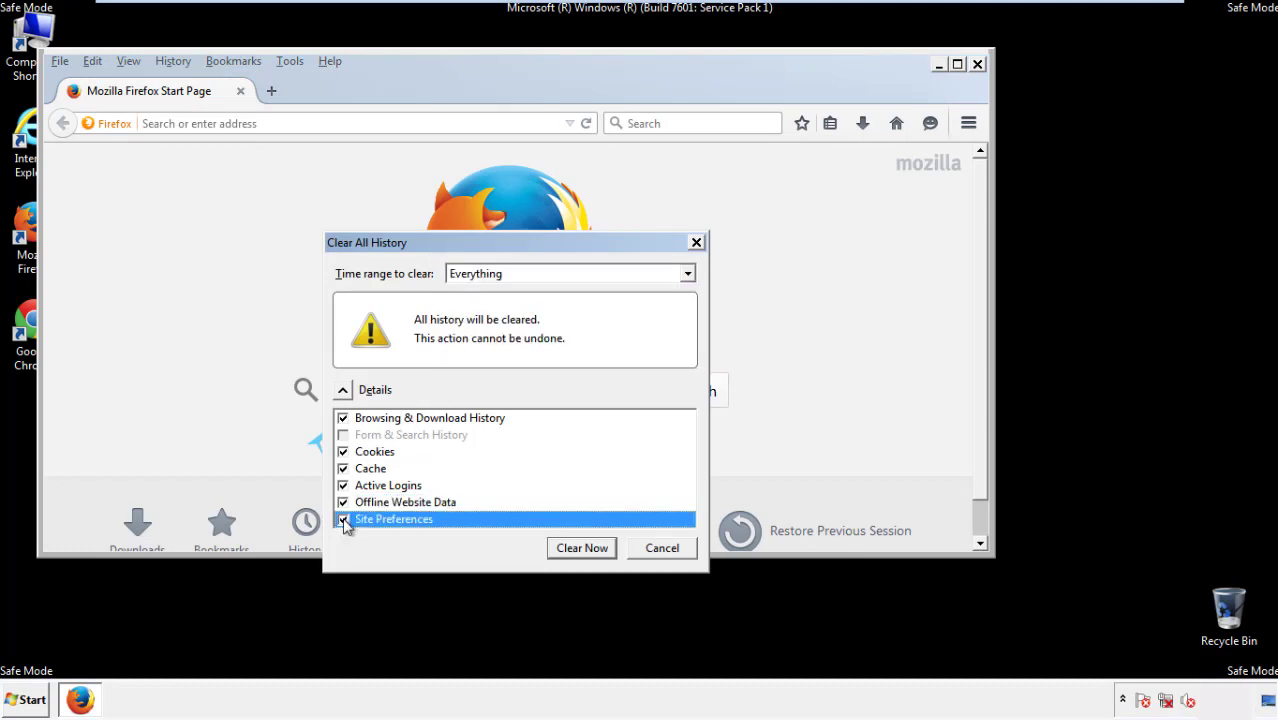
pyautogui.click(580, 548)
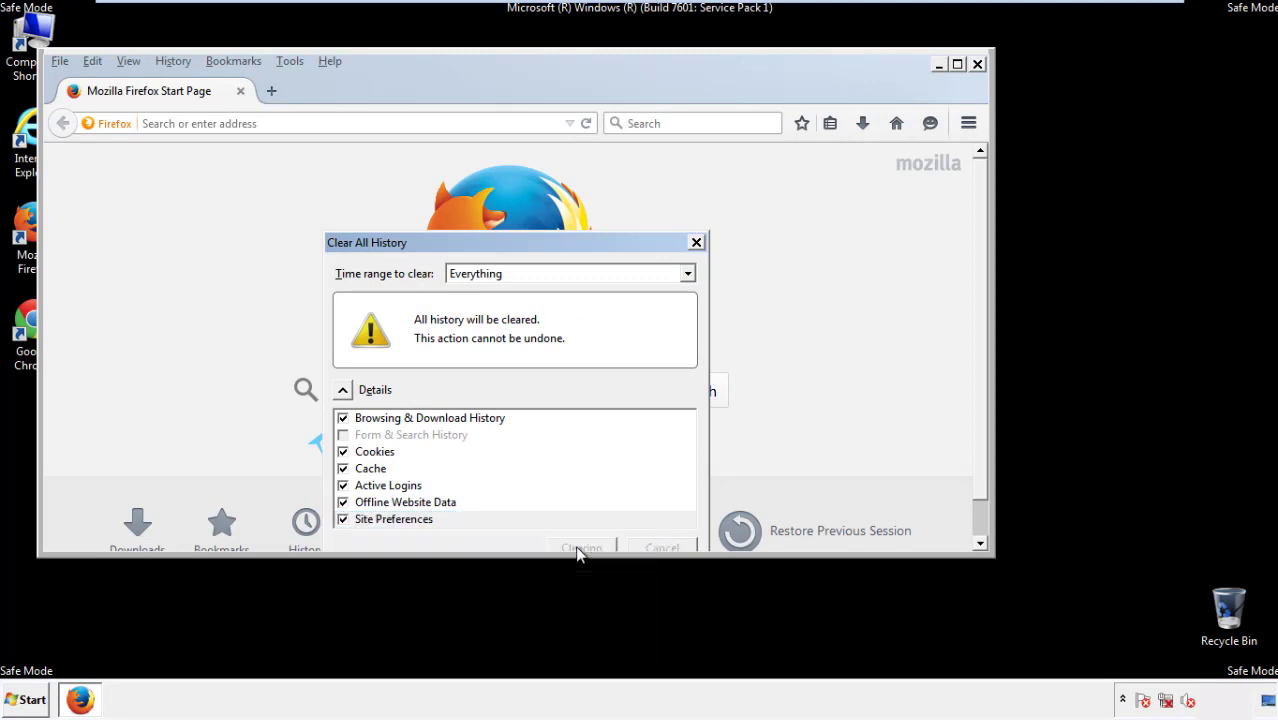
# Step: Refresh Firefox via Troubleshooting Information, finish the Import Wizard, decline default-browser, then close it
pyautogui.click(330, 62)
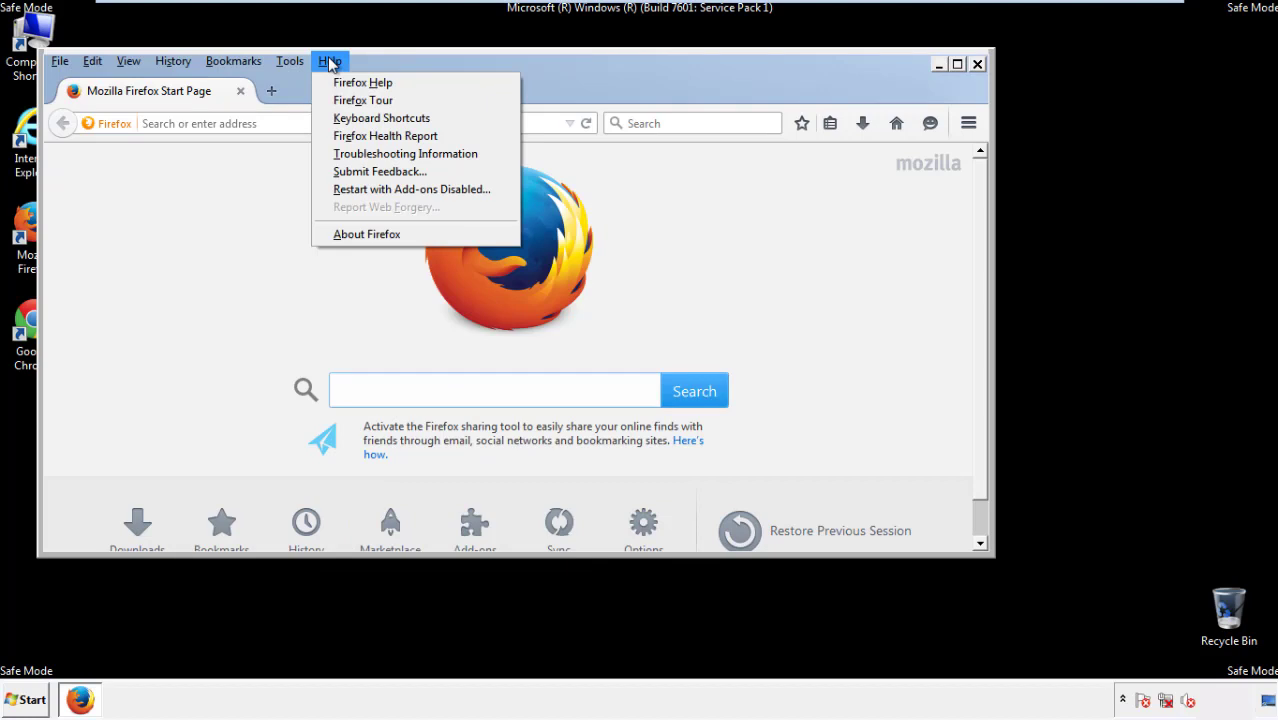
pyautogui.click(371, 153)
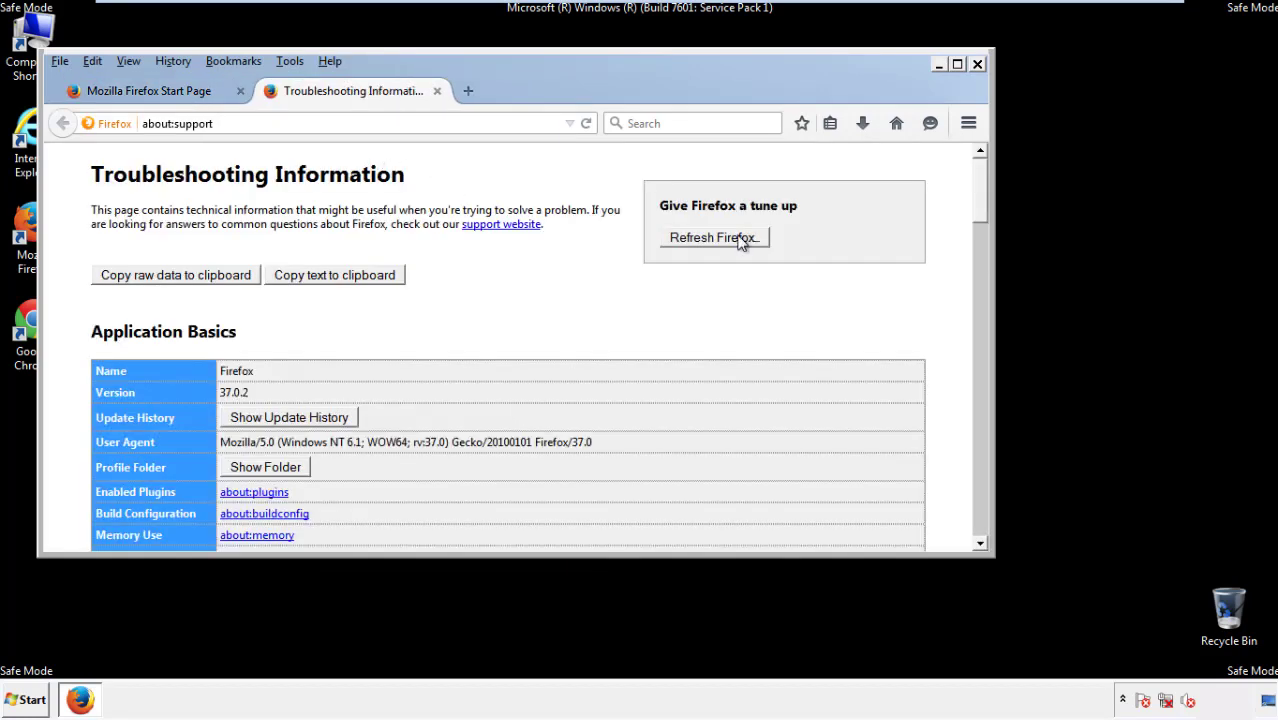
pyautogui.click(740, 240)
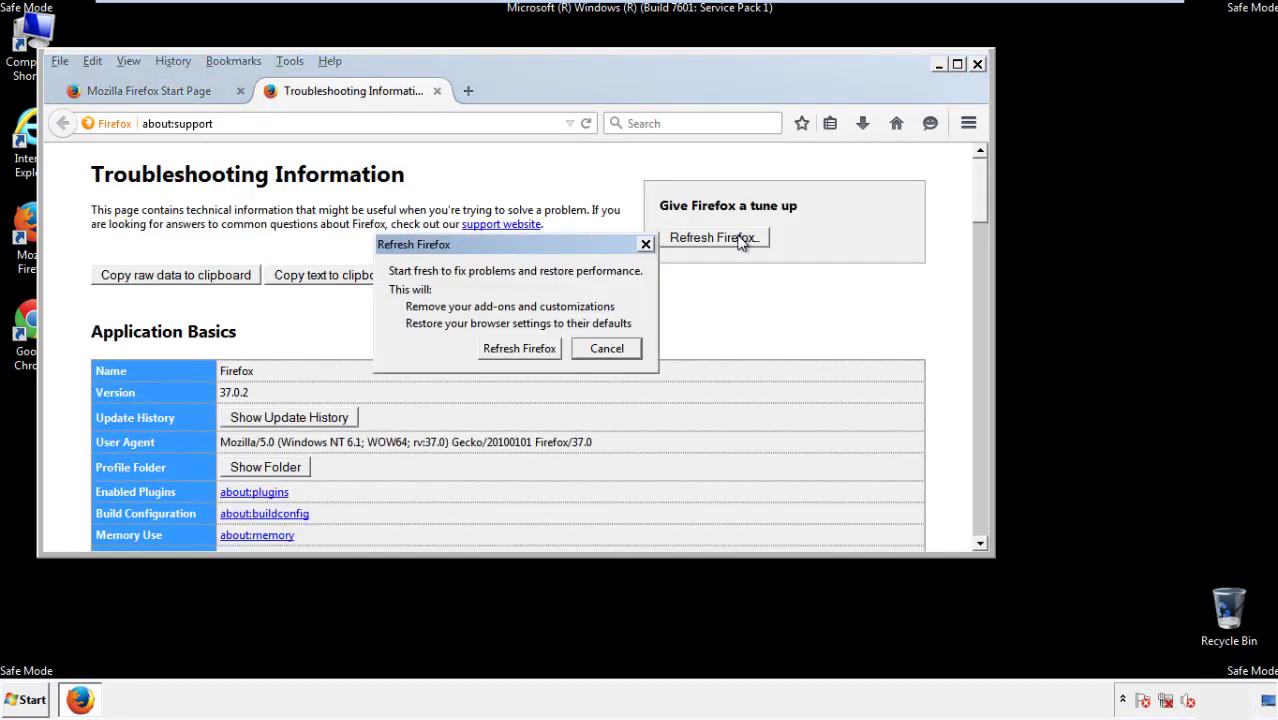
pyautogui.click(519, 349)
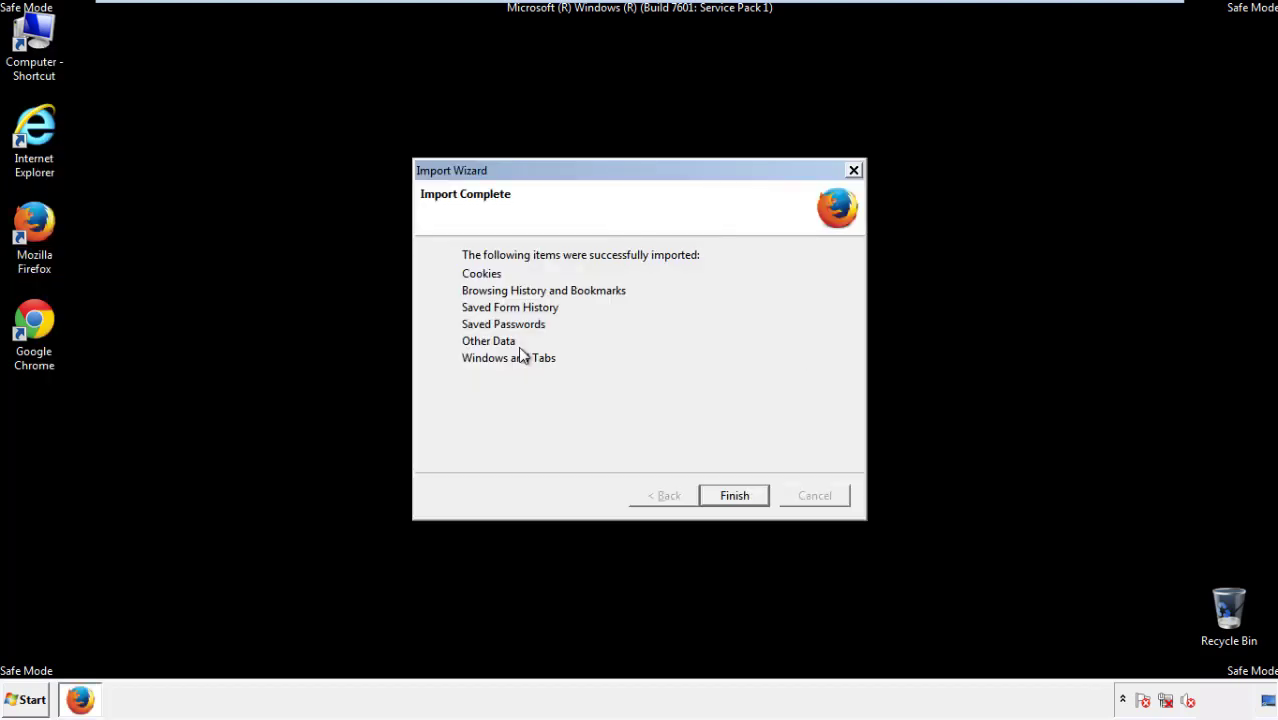
pyautogui.click(735, 496)
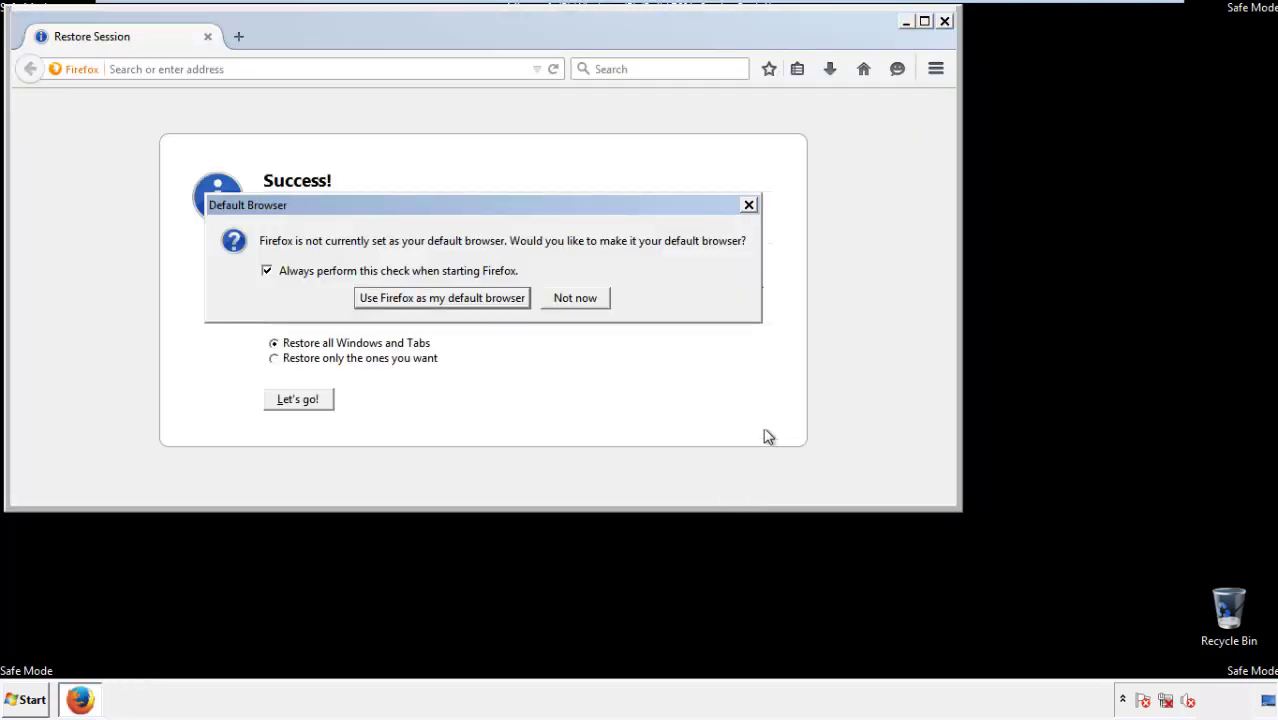
pyautogui.click(576, 300)
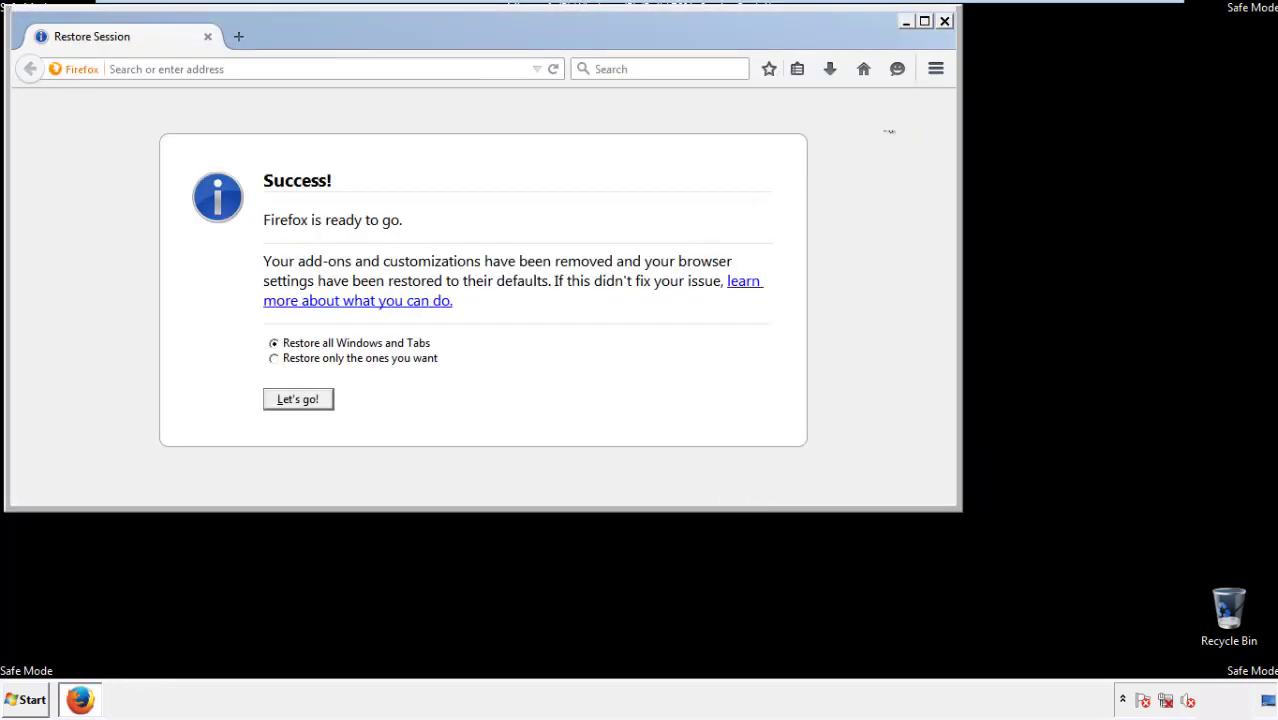
pyautogui.click(944, 20)
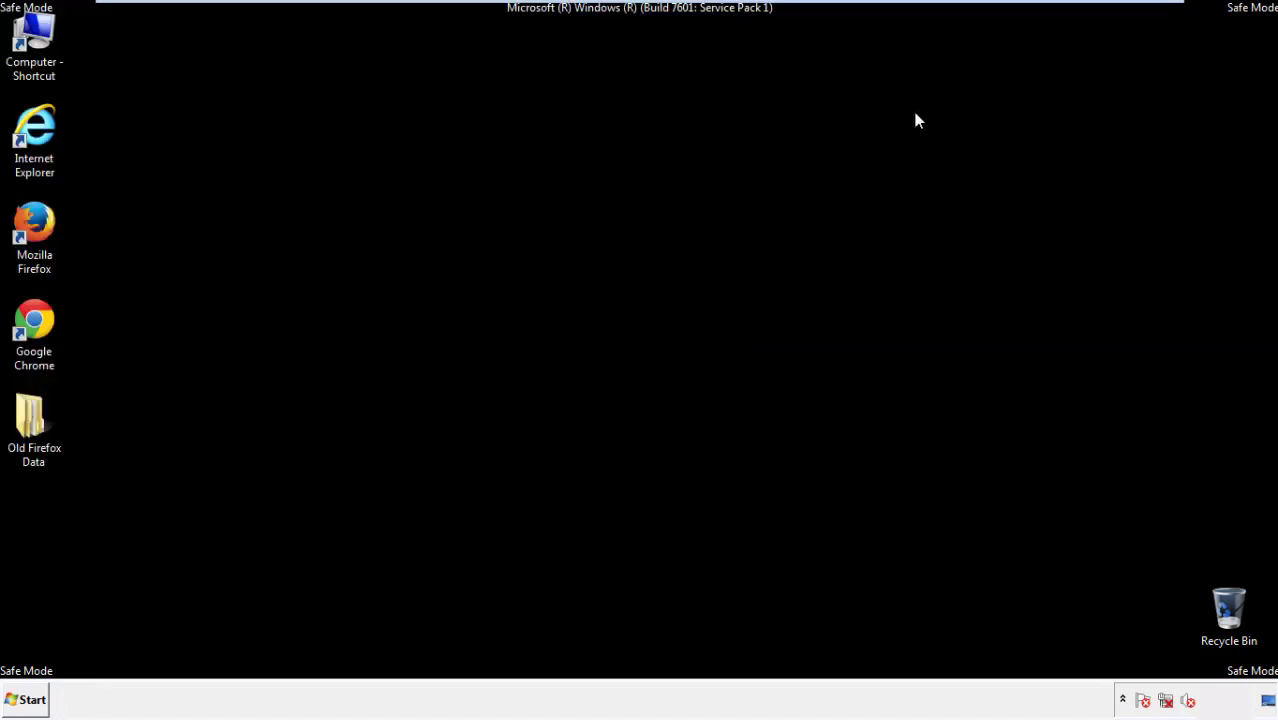
# Step: Launch Google Chrome, choose Don't ask again on the default-browser infobar, and show the menu
pyautogui.click(30, 318)
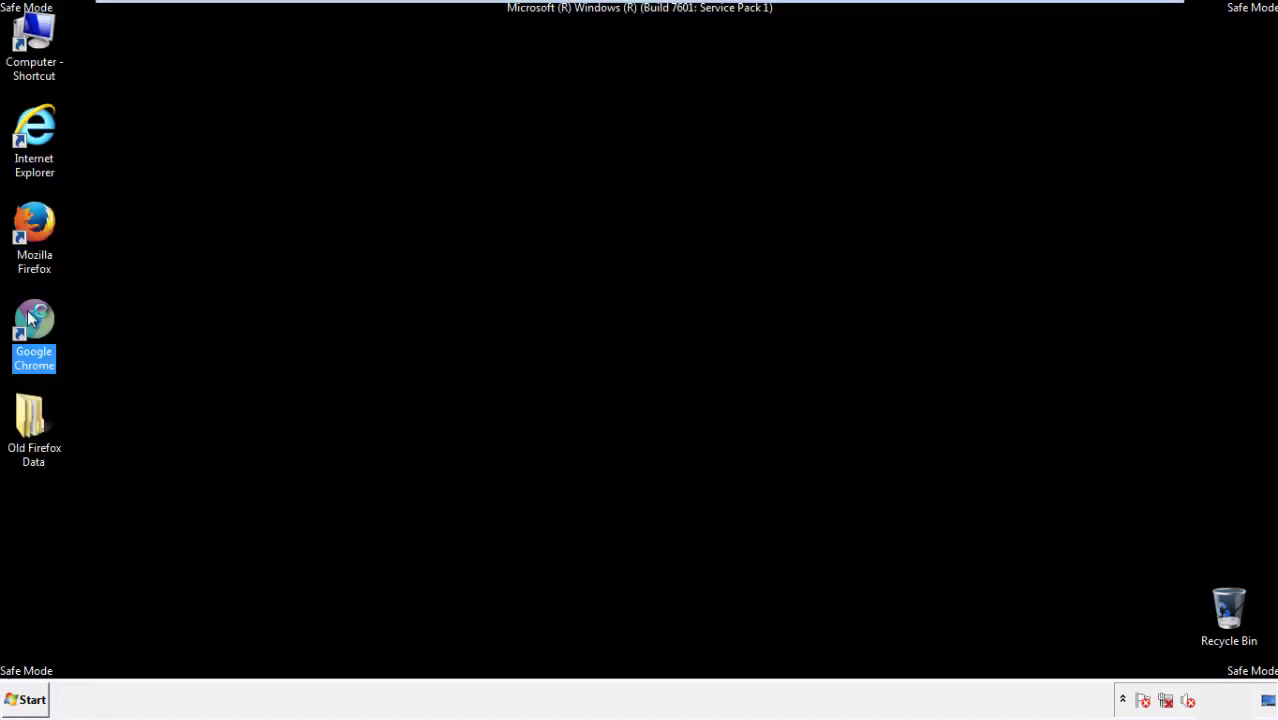
pyautogui.doubleClick(30, 318)
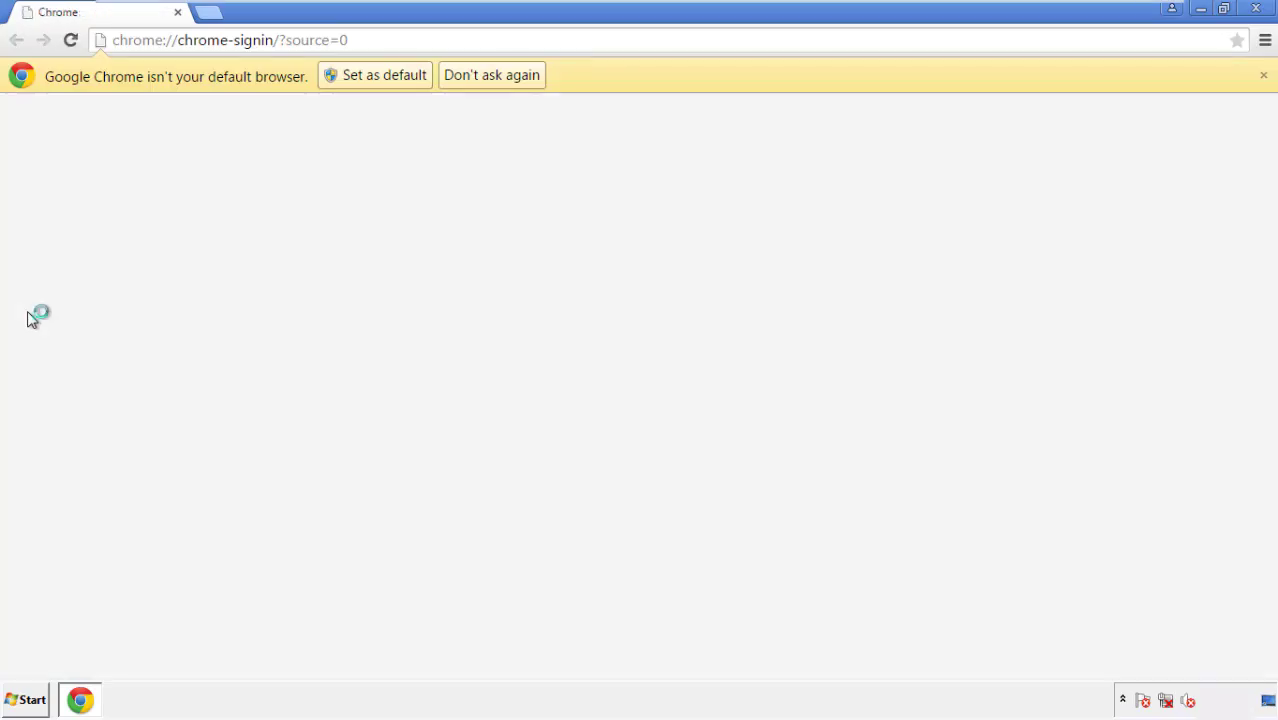
pyautogui.click(491, 75)
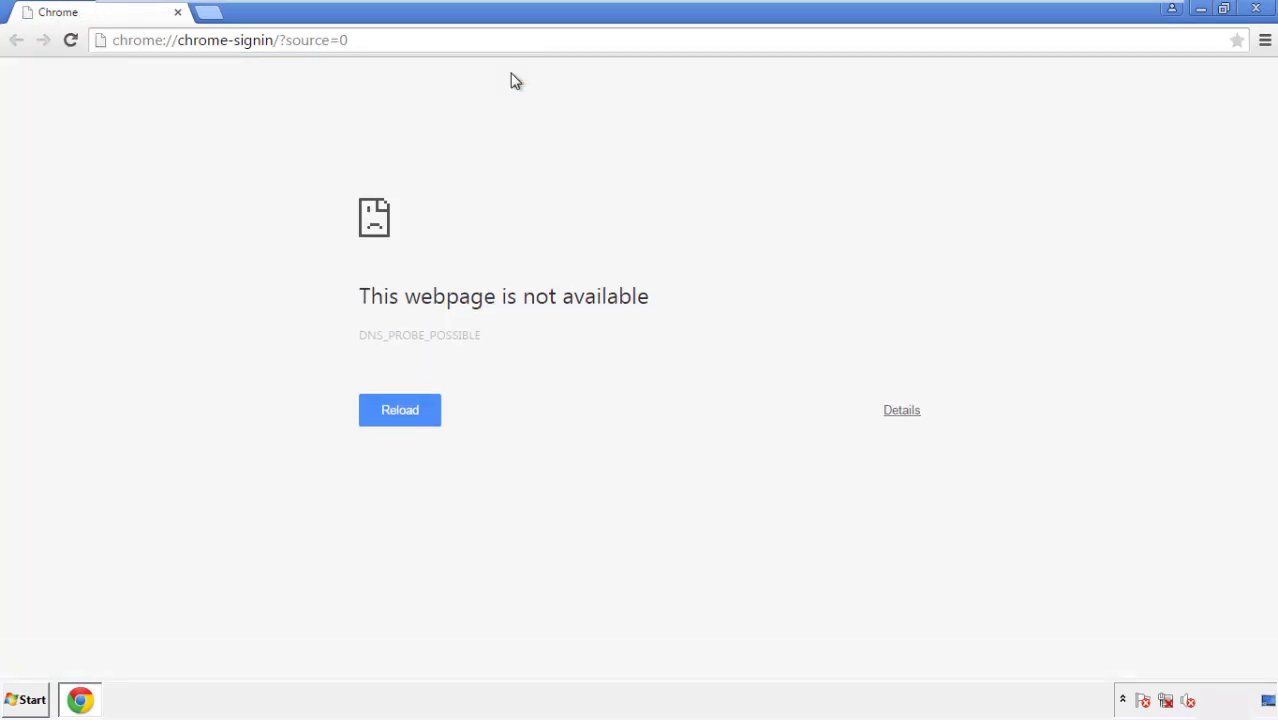
pyautogui.click(1265, 44)
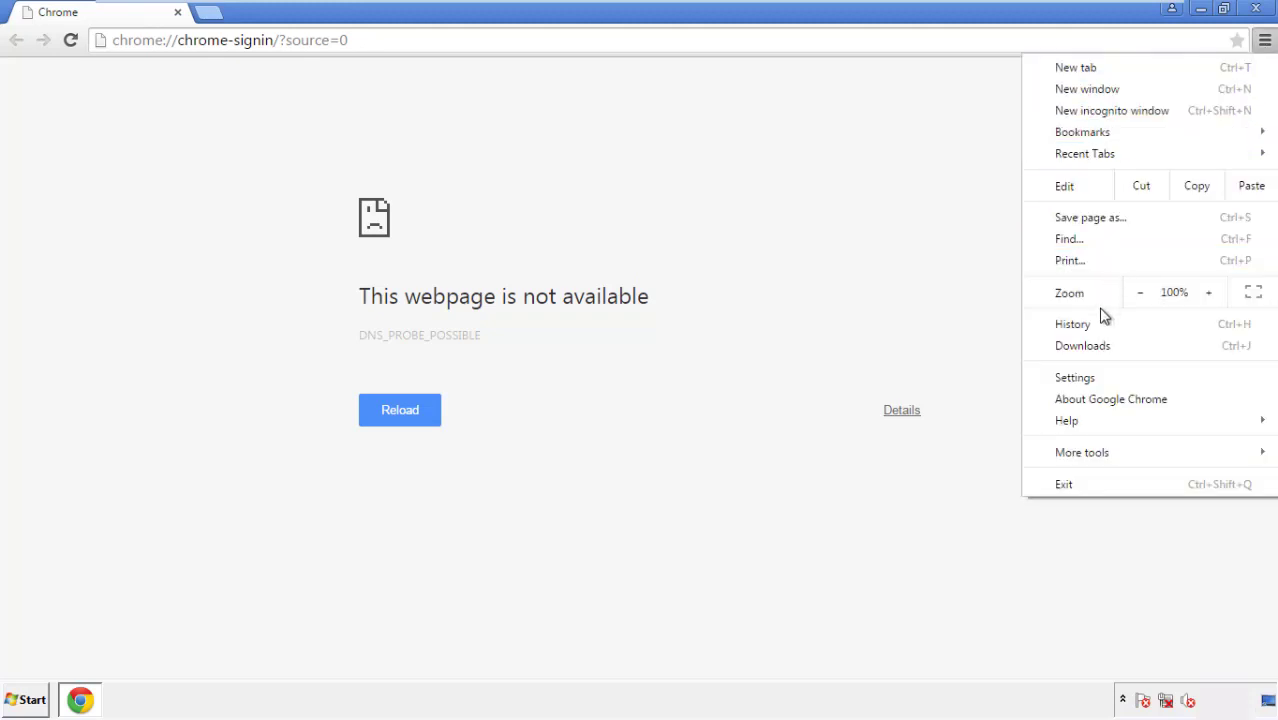
# Step: Clear Chrome's browsing data from the beginning of time, including autofill form data
pyautogui.click(1079, 377)
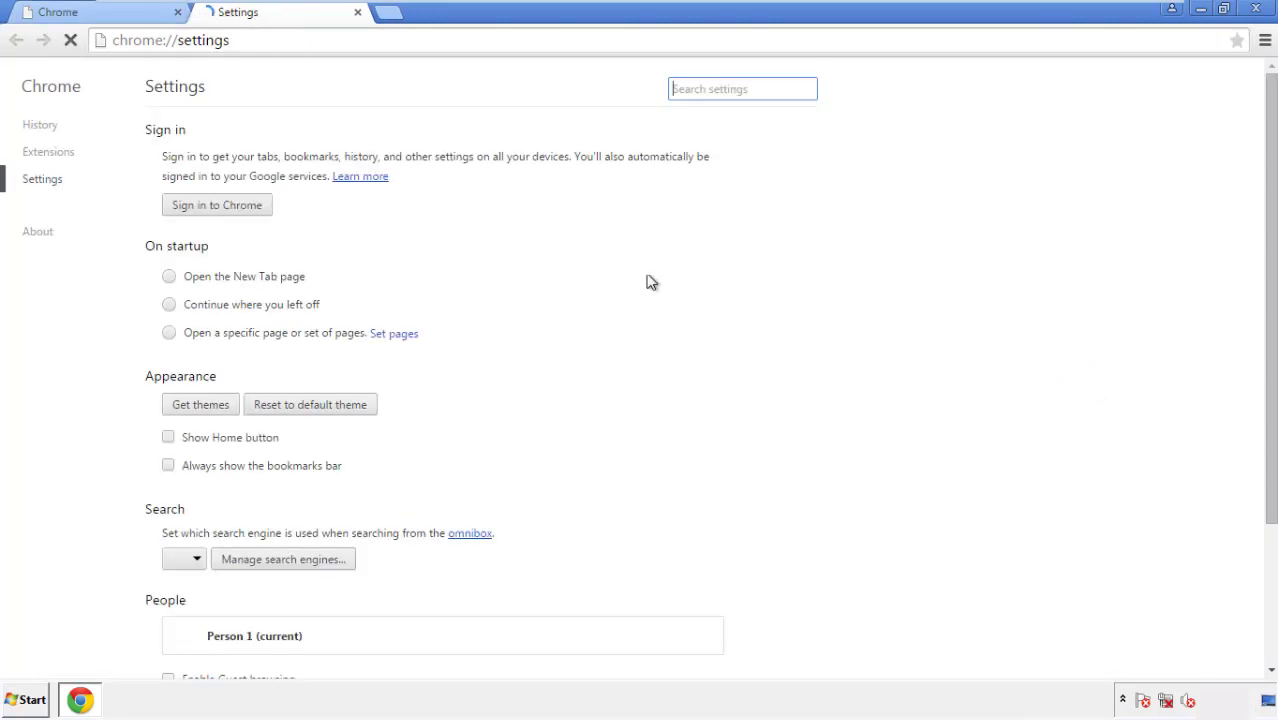
pyautogui.click(45, 128)
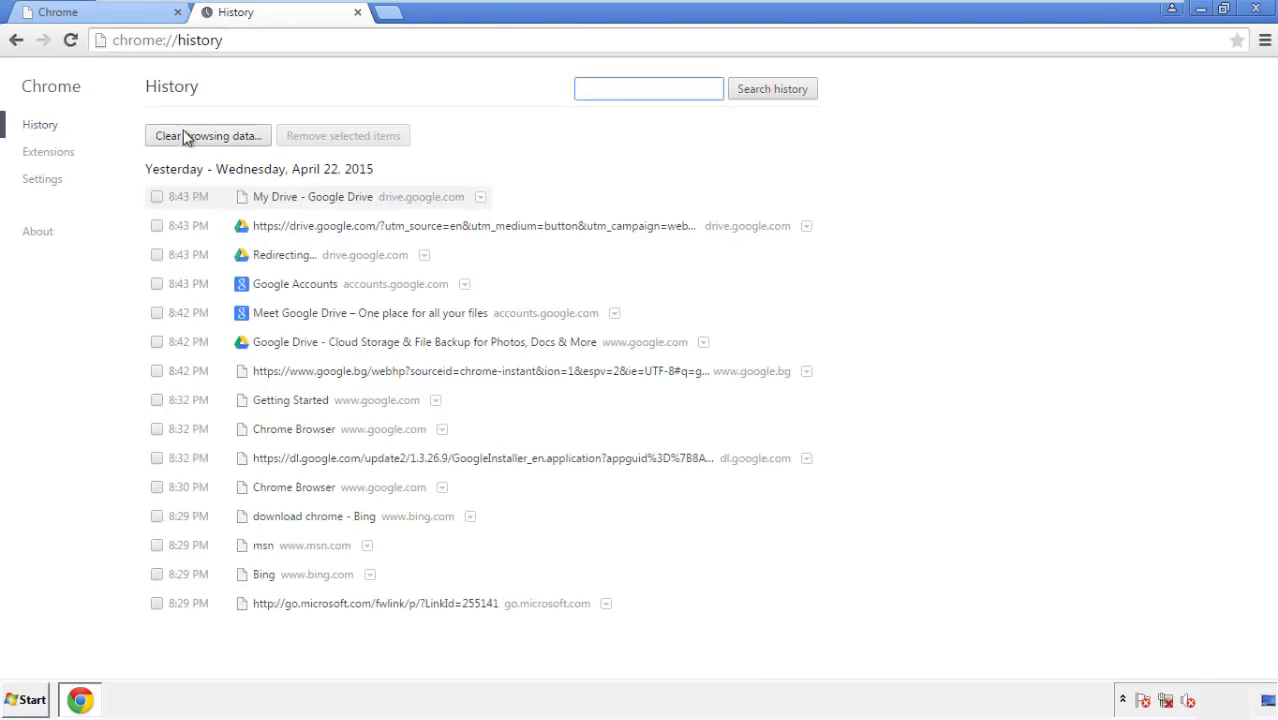
pyautogui.click(193, 139)
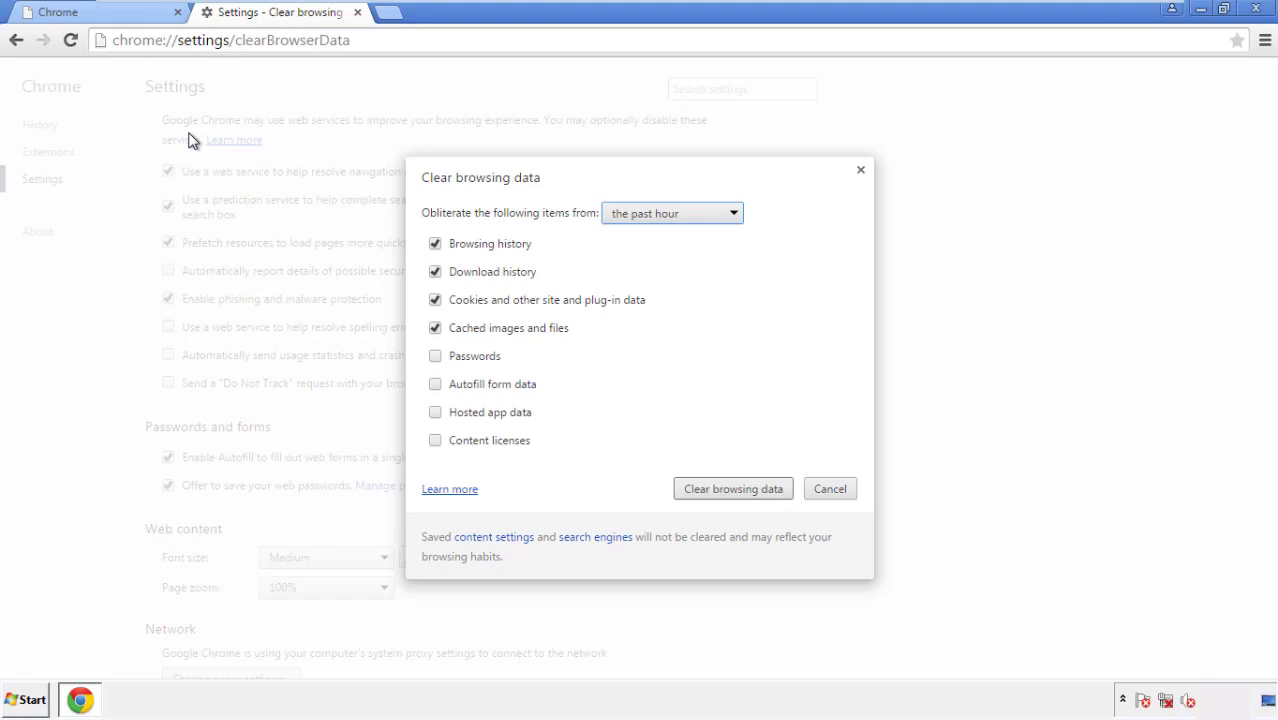
pyautogui.click(643, 216)
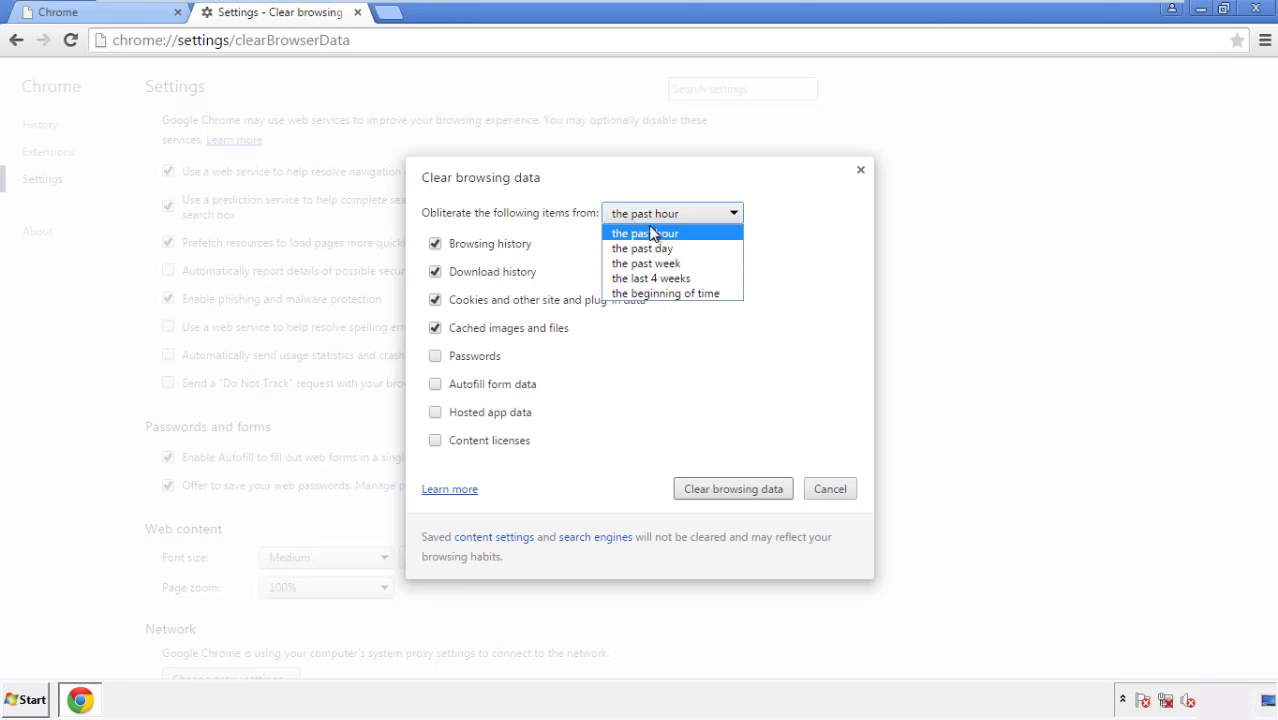
pyautogui.click(640, 294)
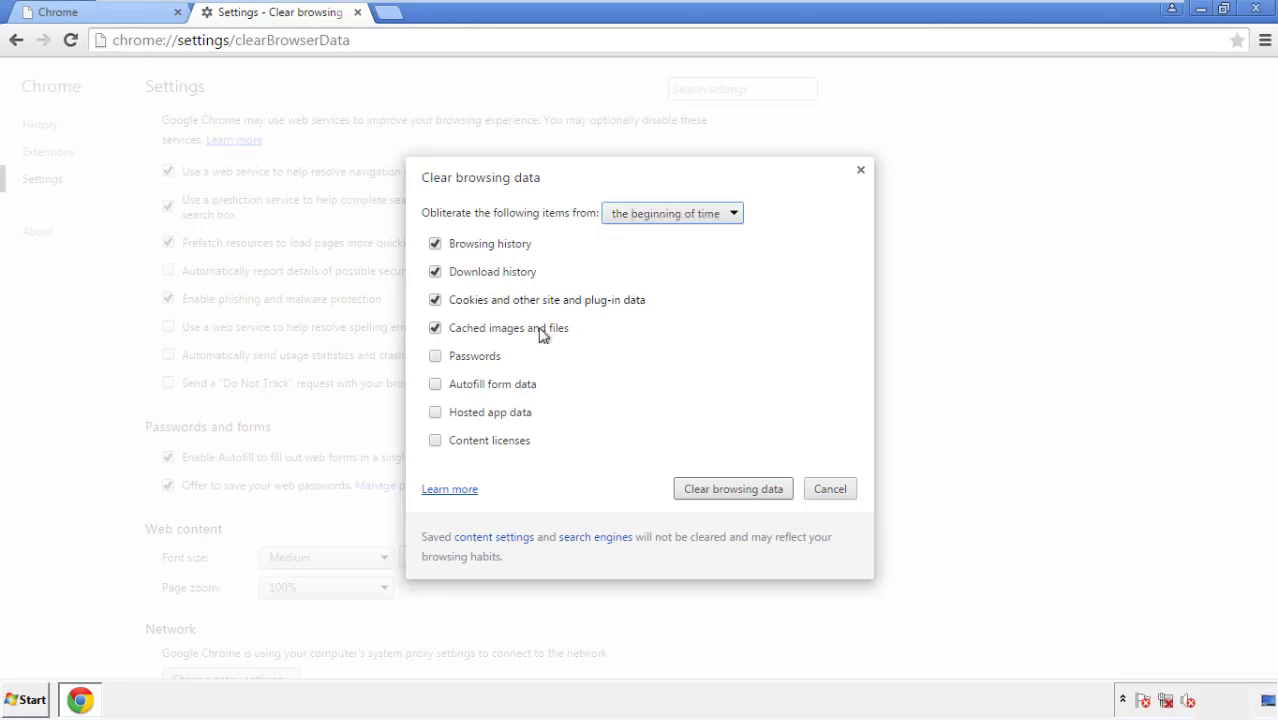
pyautogui.click(444, 388)
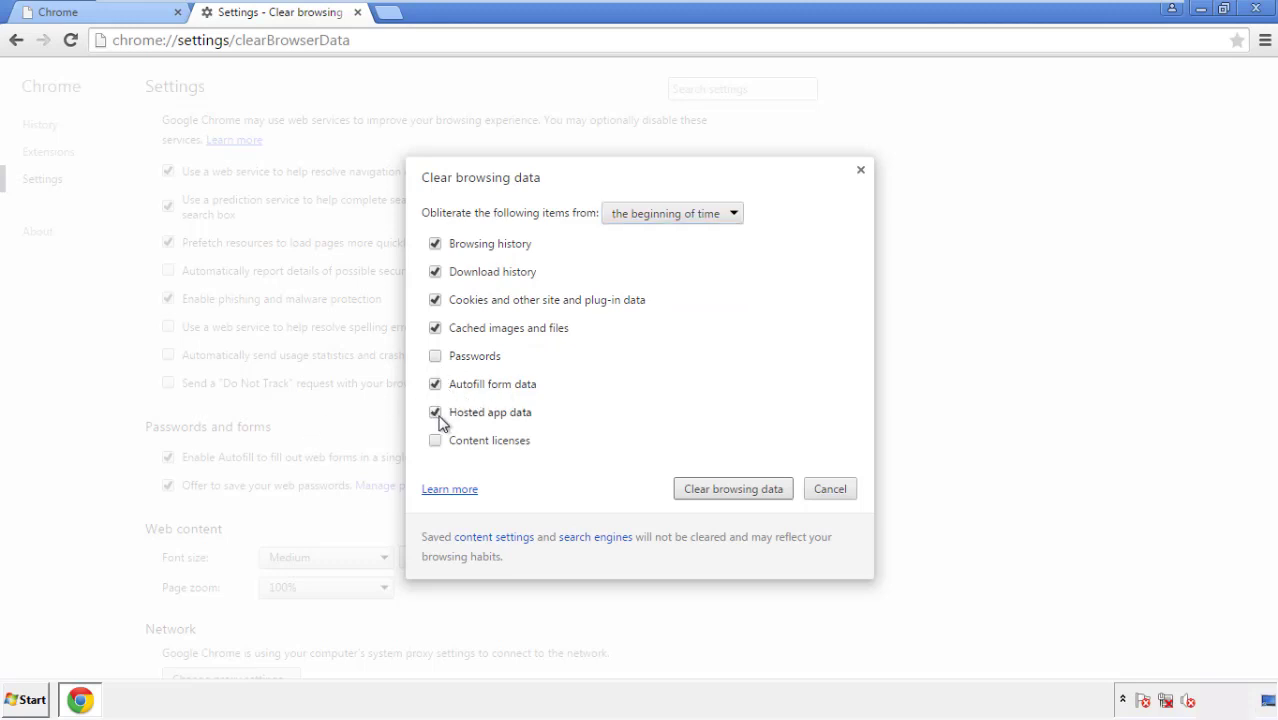
pyautogui.click(714, 490)
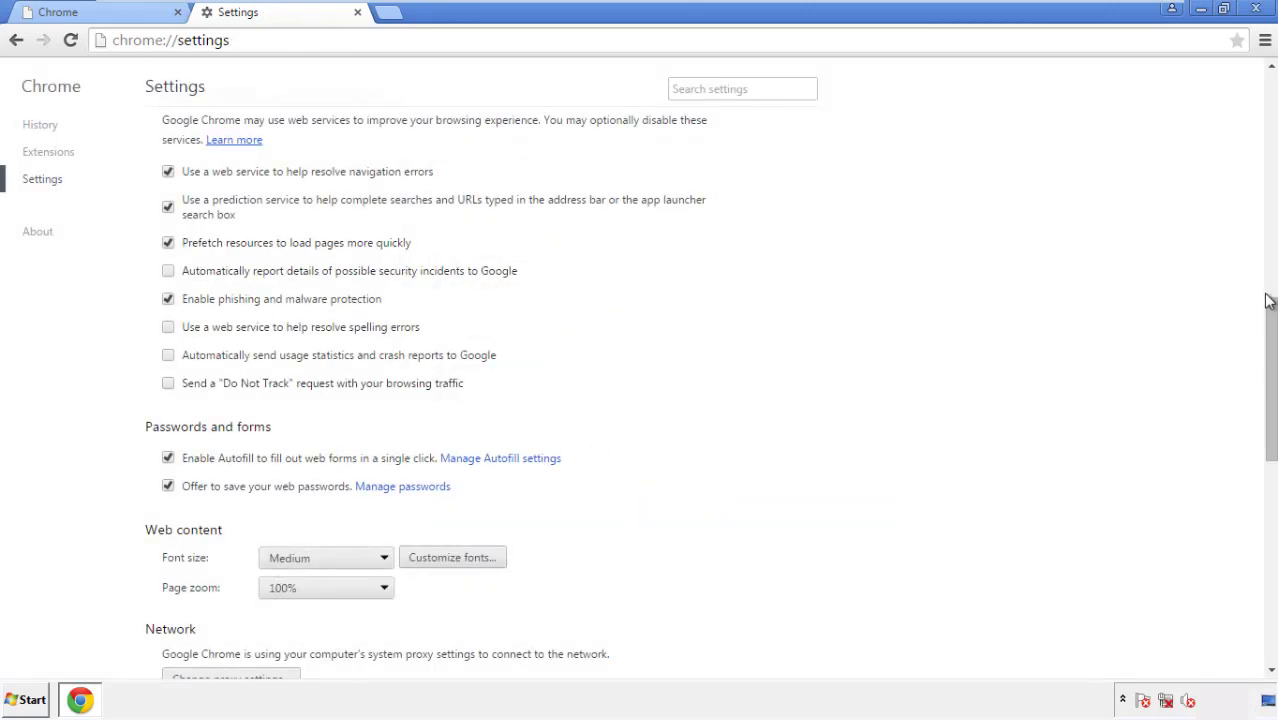
# Step: Reset Chrome's settings to their original defaults and close the browser
pyautogui.moveTo(1268, 300); pyautogui.dragTo(1268, 552)
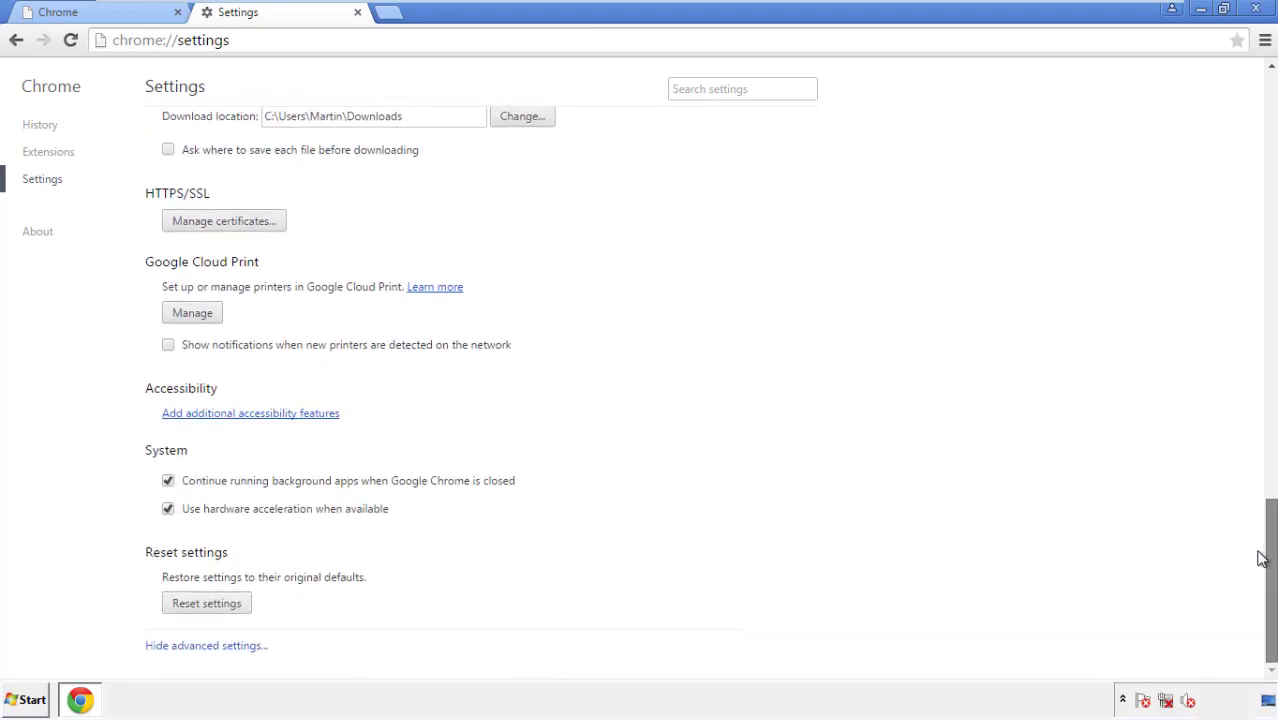
pyautogui.click(242, 606)
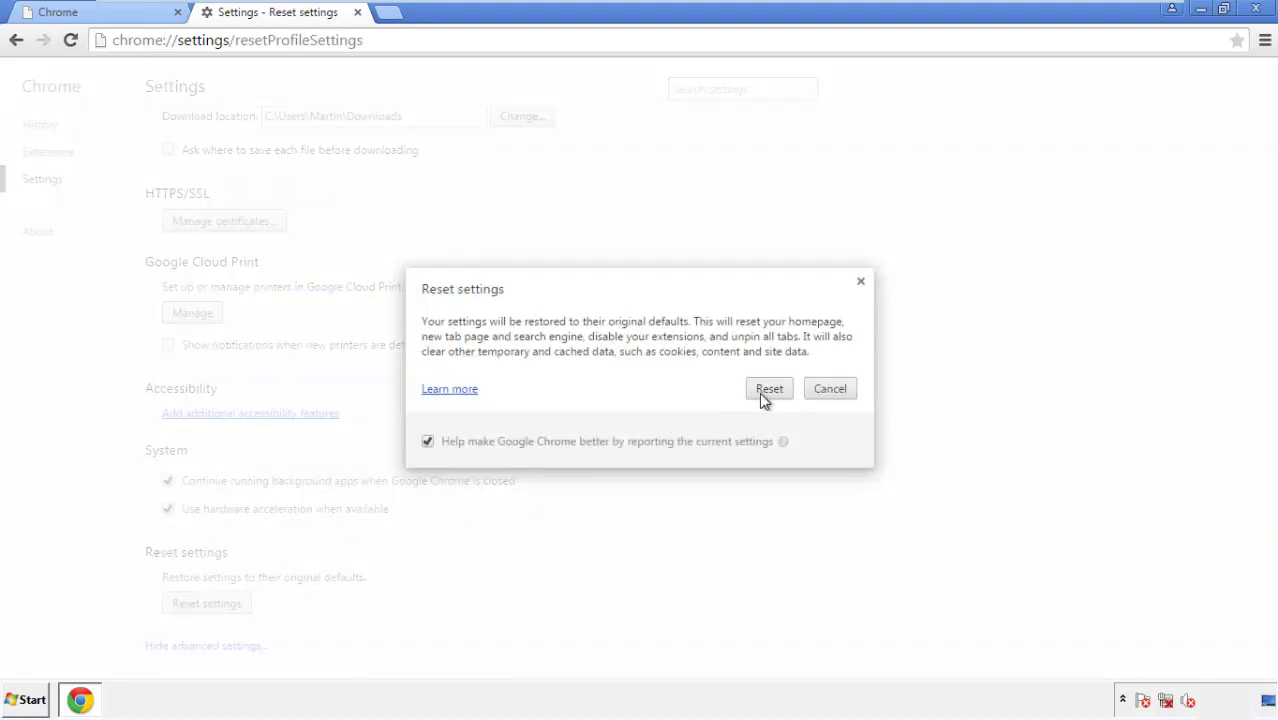
pyautogui.click(770, 390)
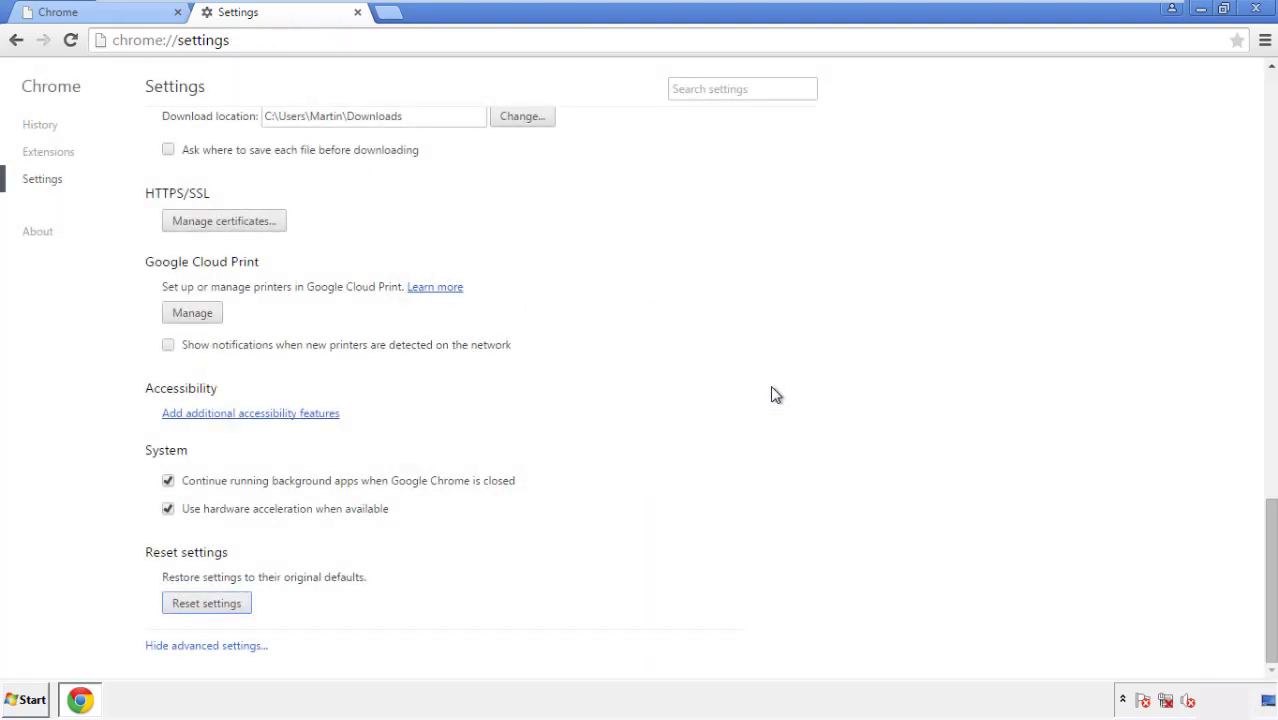
pyautogui.click(1256, 8)
# Step: Launch Firefox, remove the Search Mine add-on in the Add-ons manager, and close Firefox
pyautogui.click(689, 324)
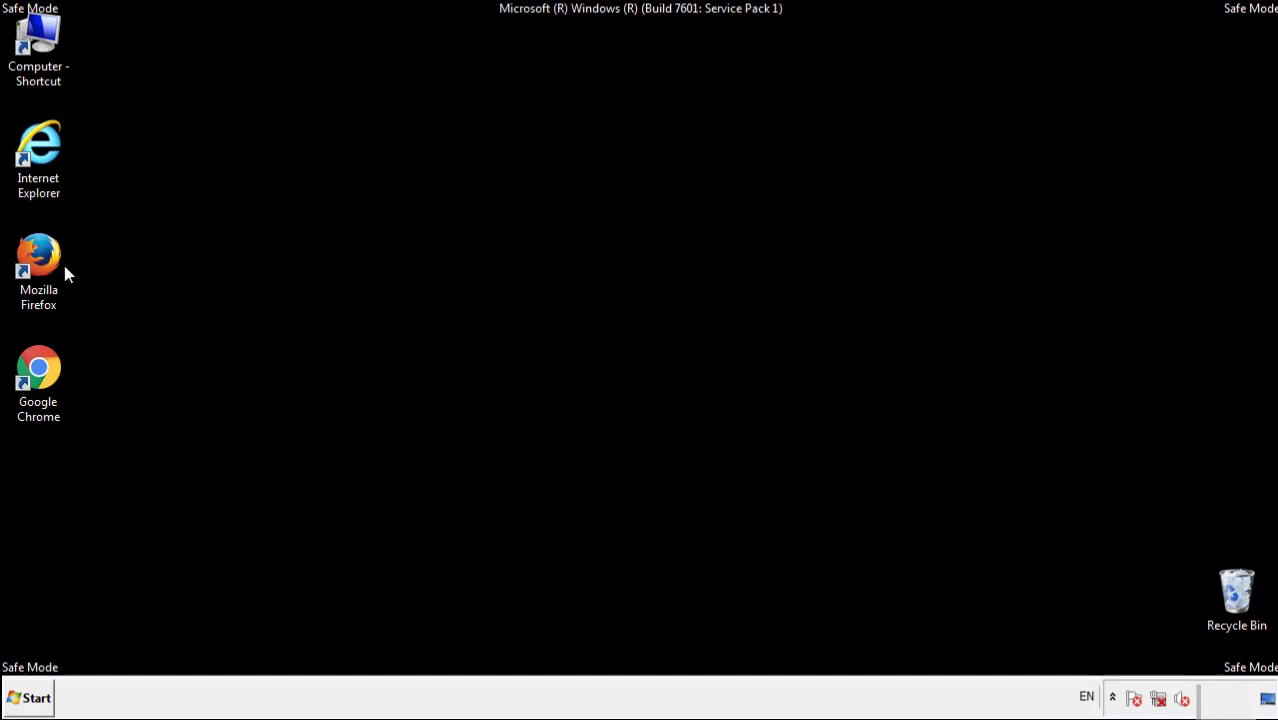
pyautogui.doubleClick(50, 250)
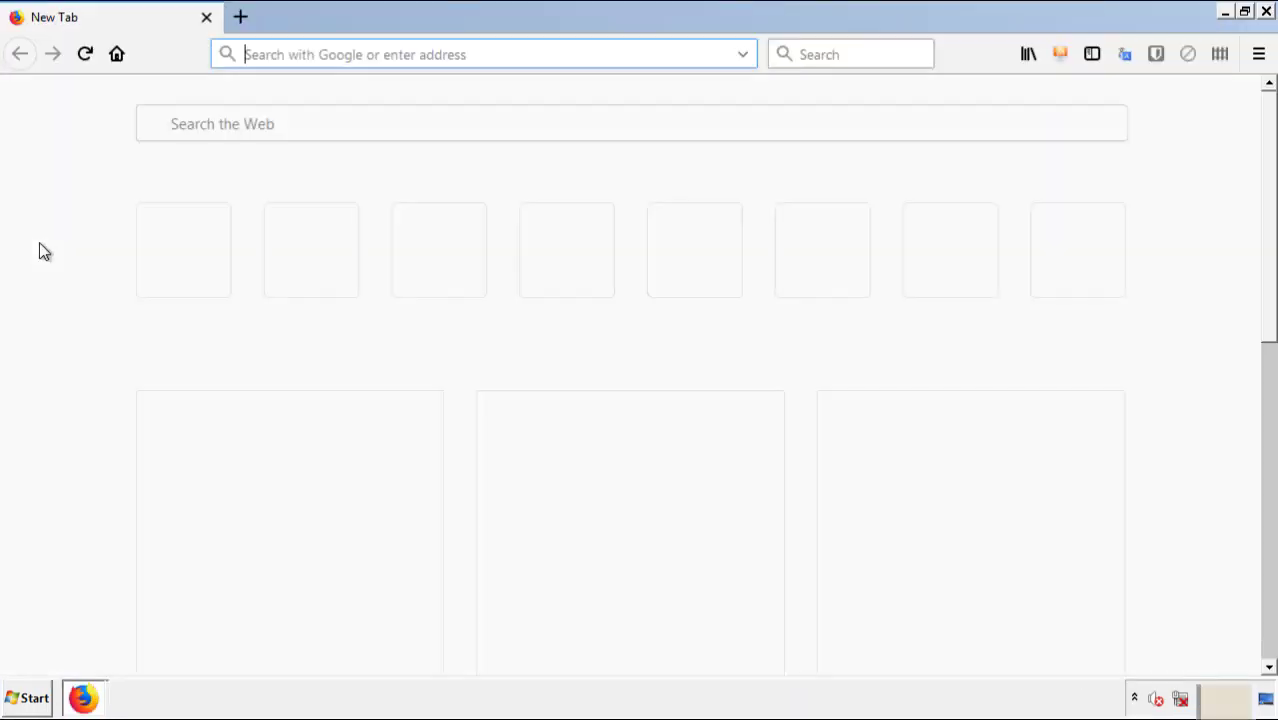
pyautogui.click(1259, 54)
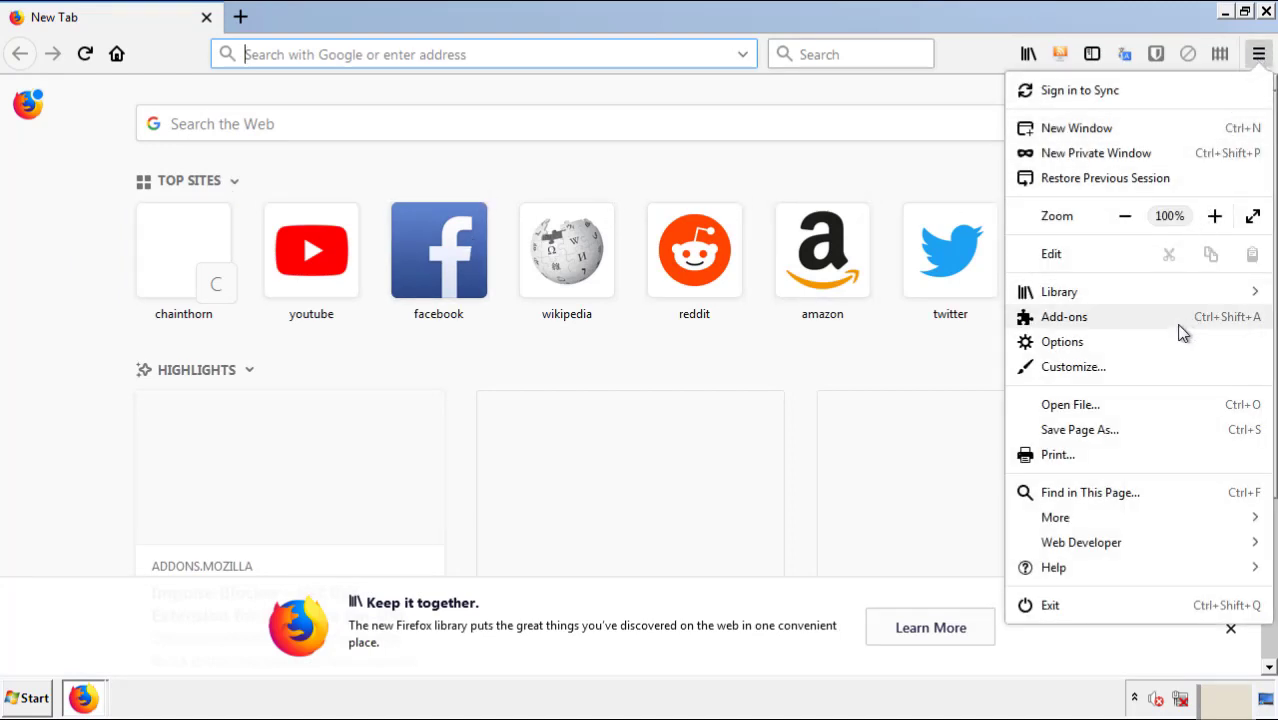
pyautogui.click(1064, 317)
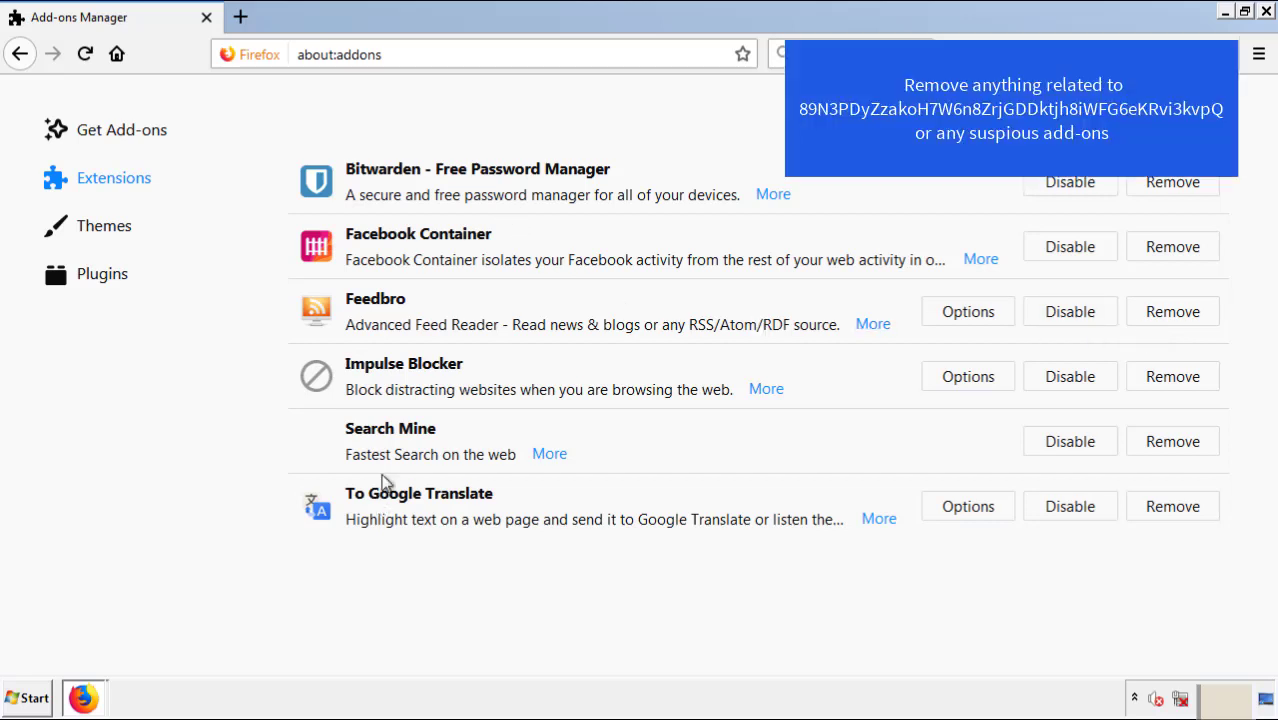
pyautogui.click(1170, 449)
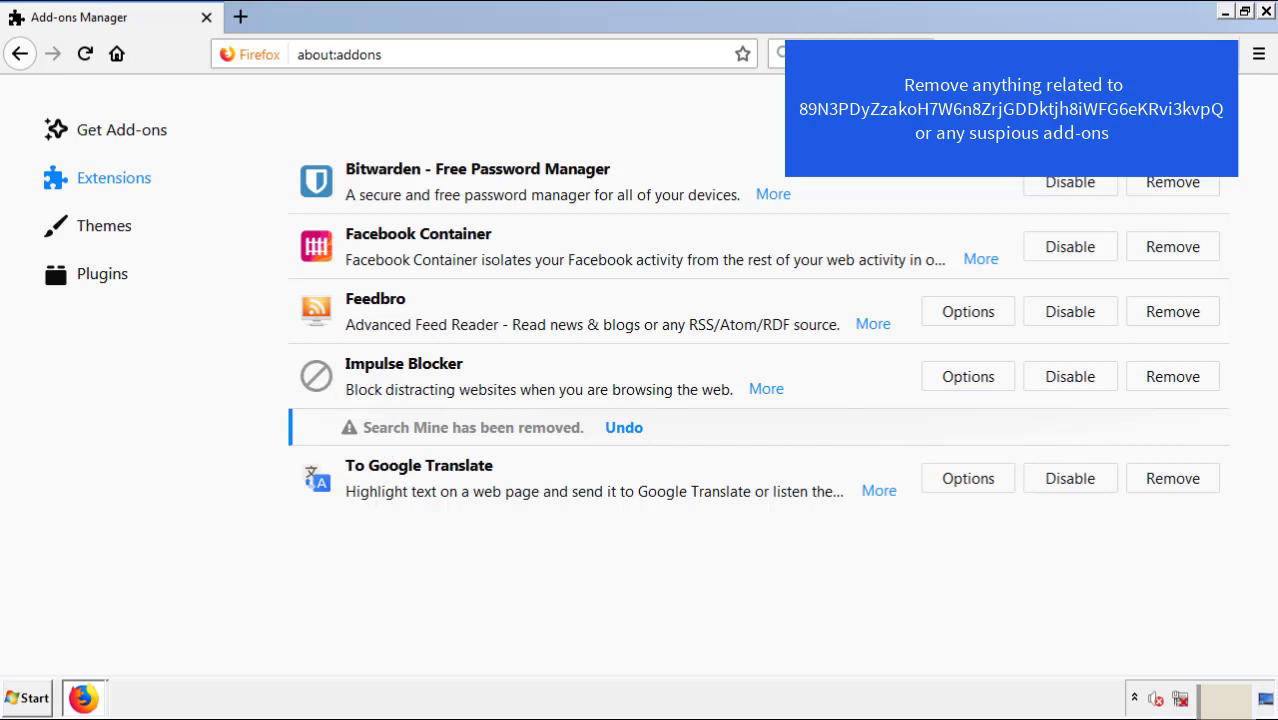
pyautogui.click(1267, 13)
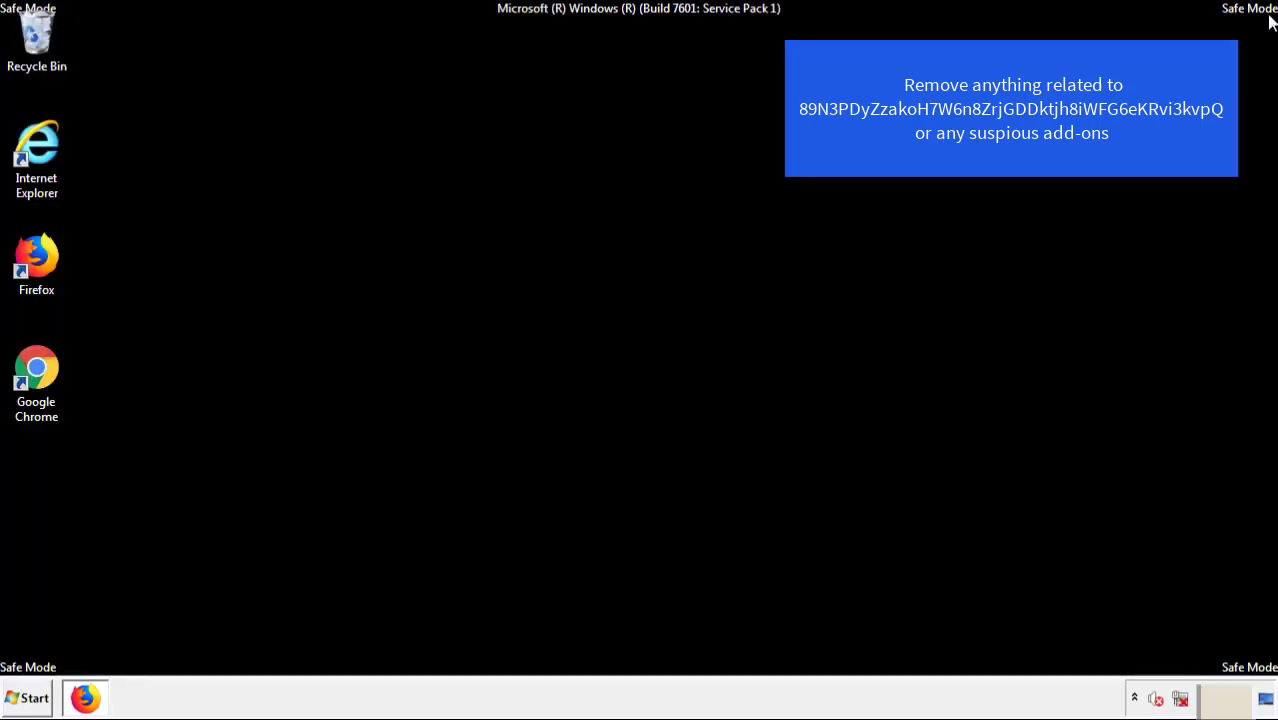
# Step: Launch Chrome, remove the Search Mine extension via More tools > Extensions, and close Chrome
pyautogui.doubleClick(35, 390)
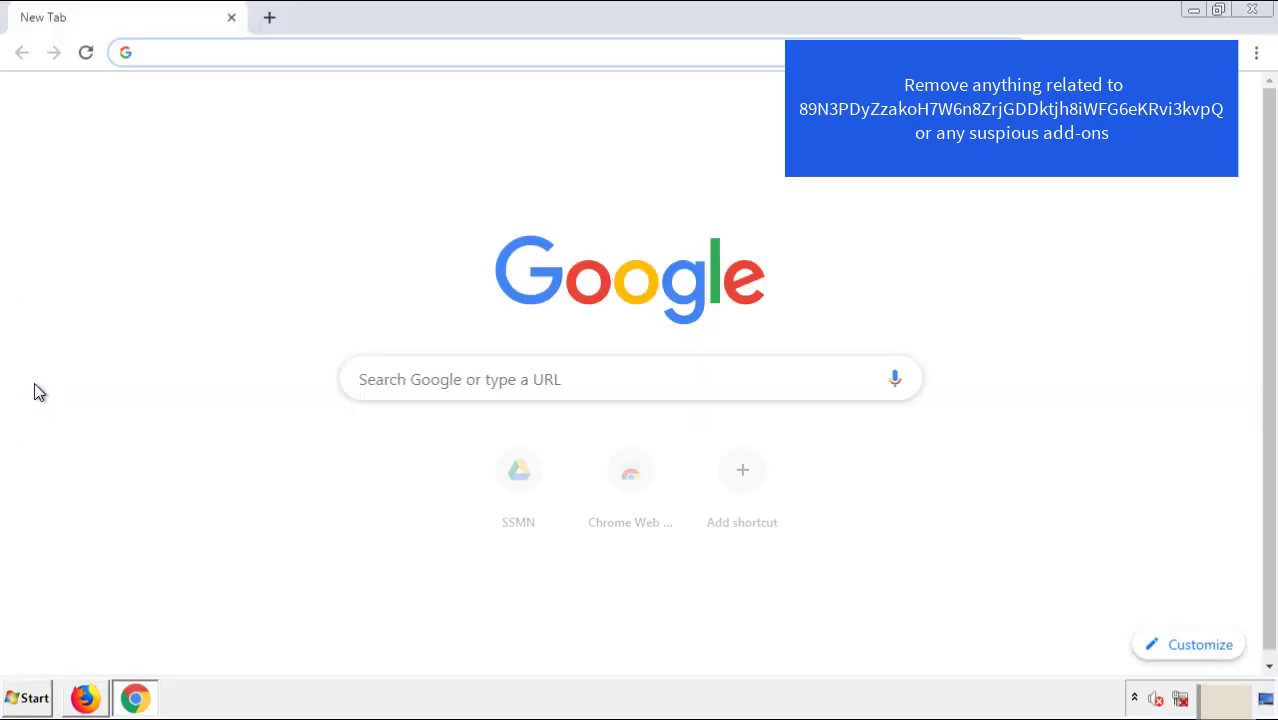
pyautogui.click(1256, 52)
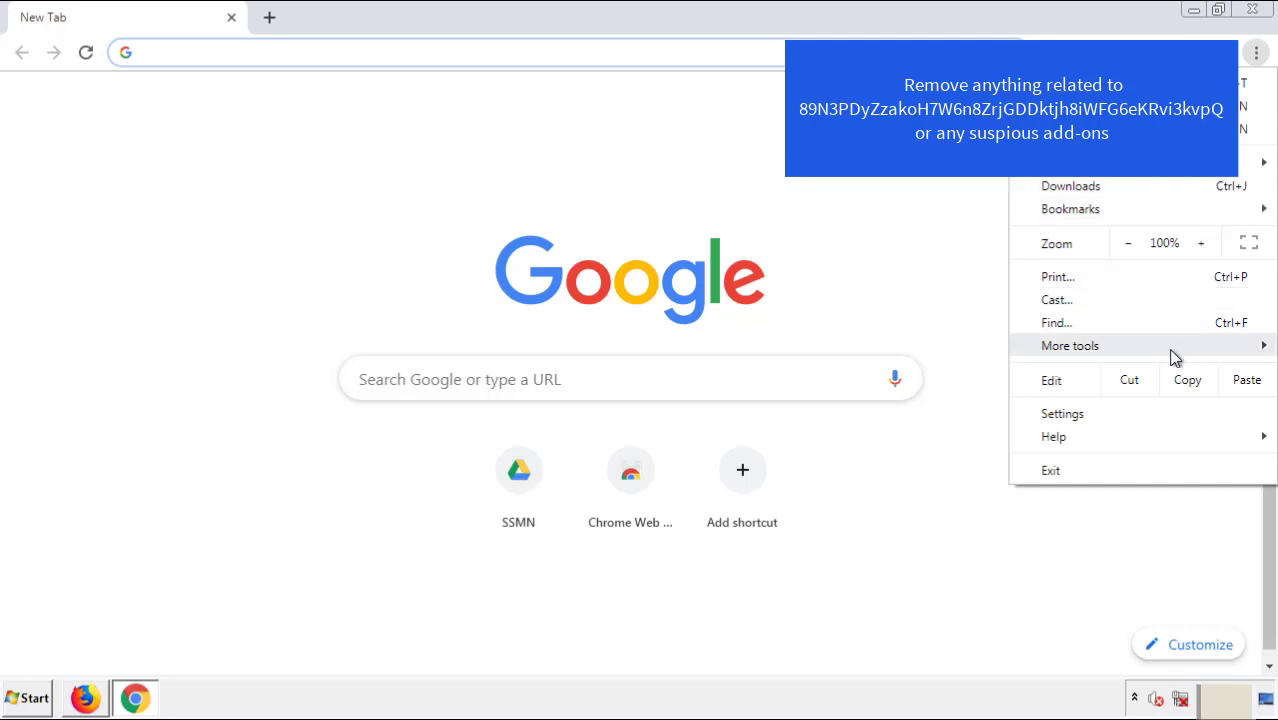
pyautogui.moveTo(1144, 348)
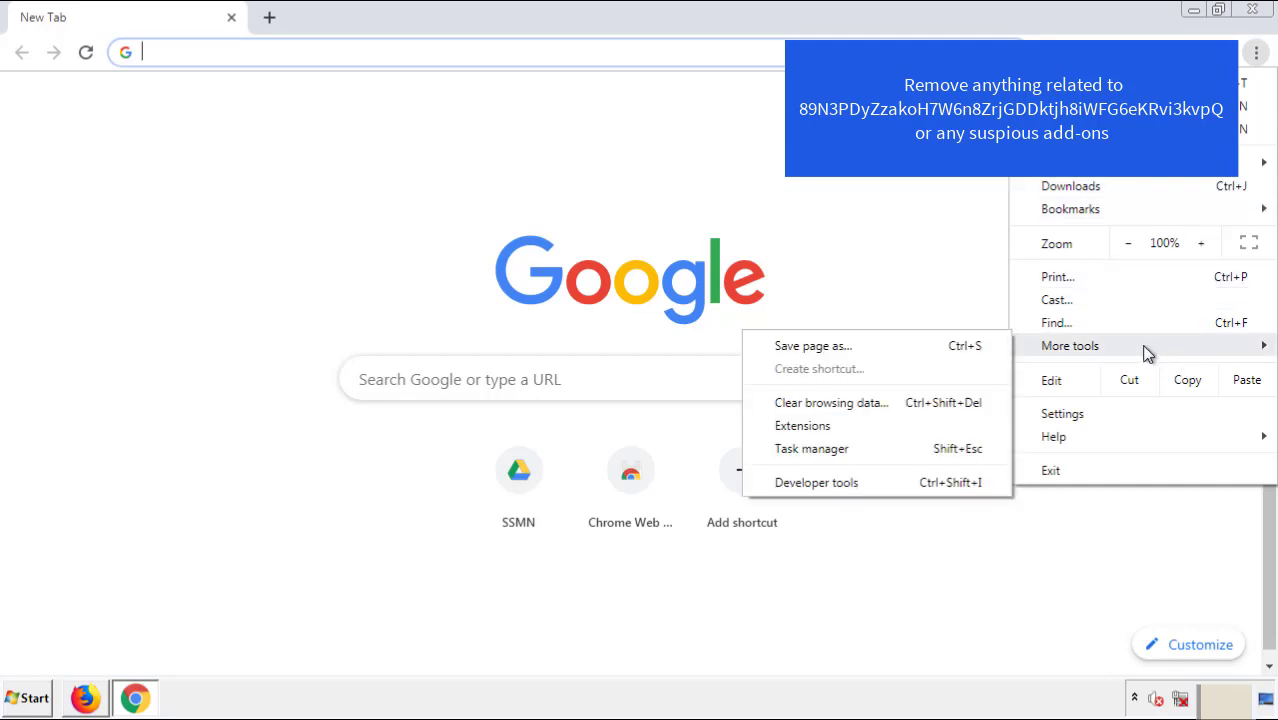
pyautogui.click(813, 425)
pyautogui.scroll(-8, 357, 325)
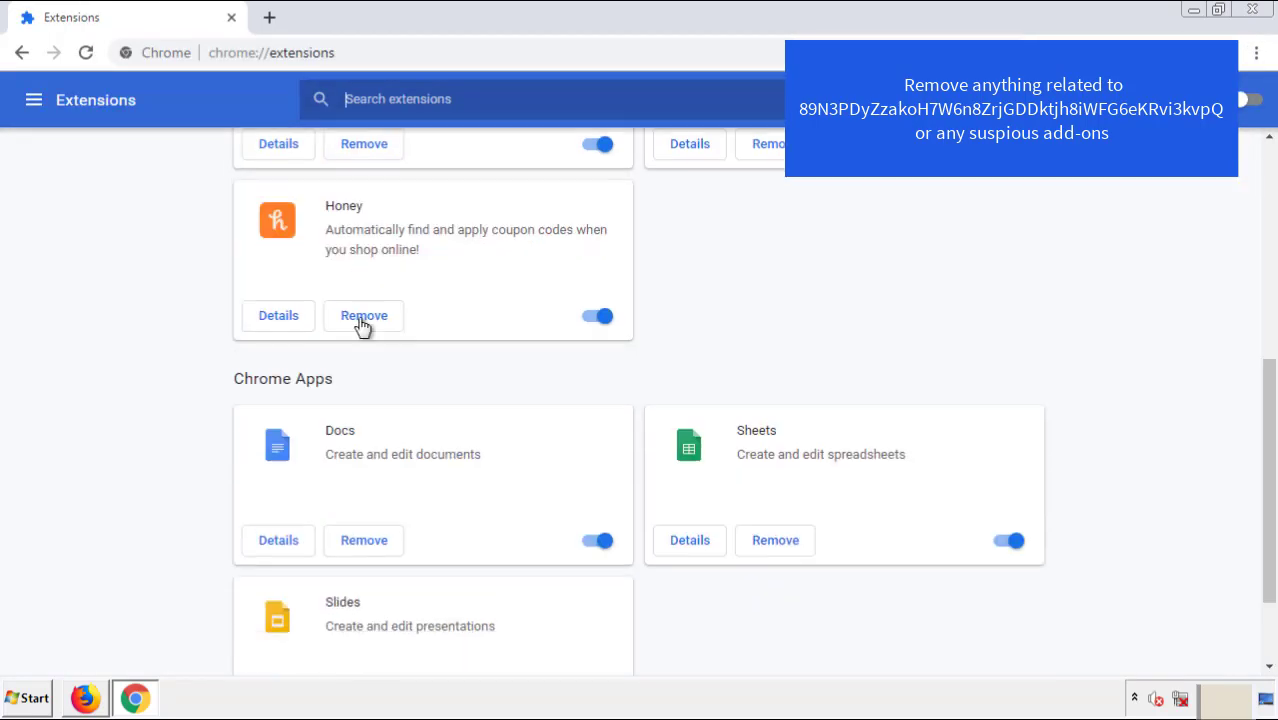
pyautogui.scroll(8, 485, 365)
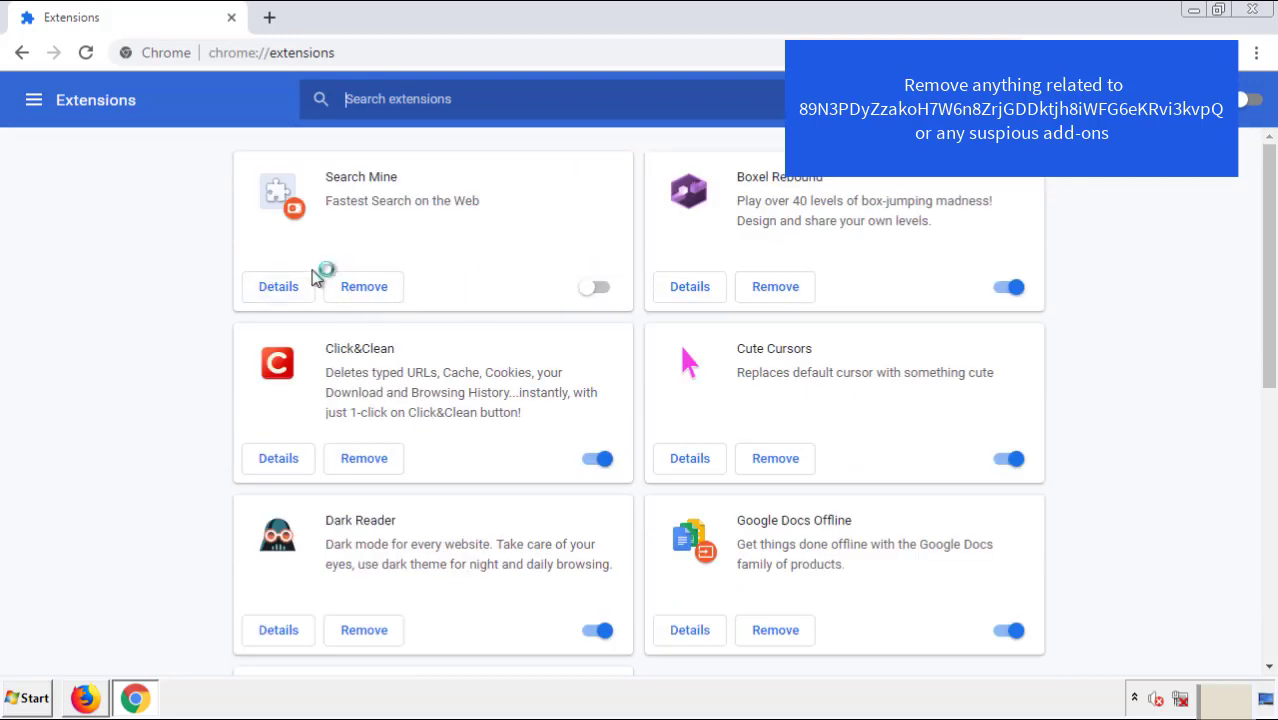
pyautogui.click(362, 286)
pyautogui.click(716, 164)
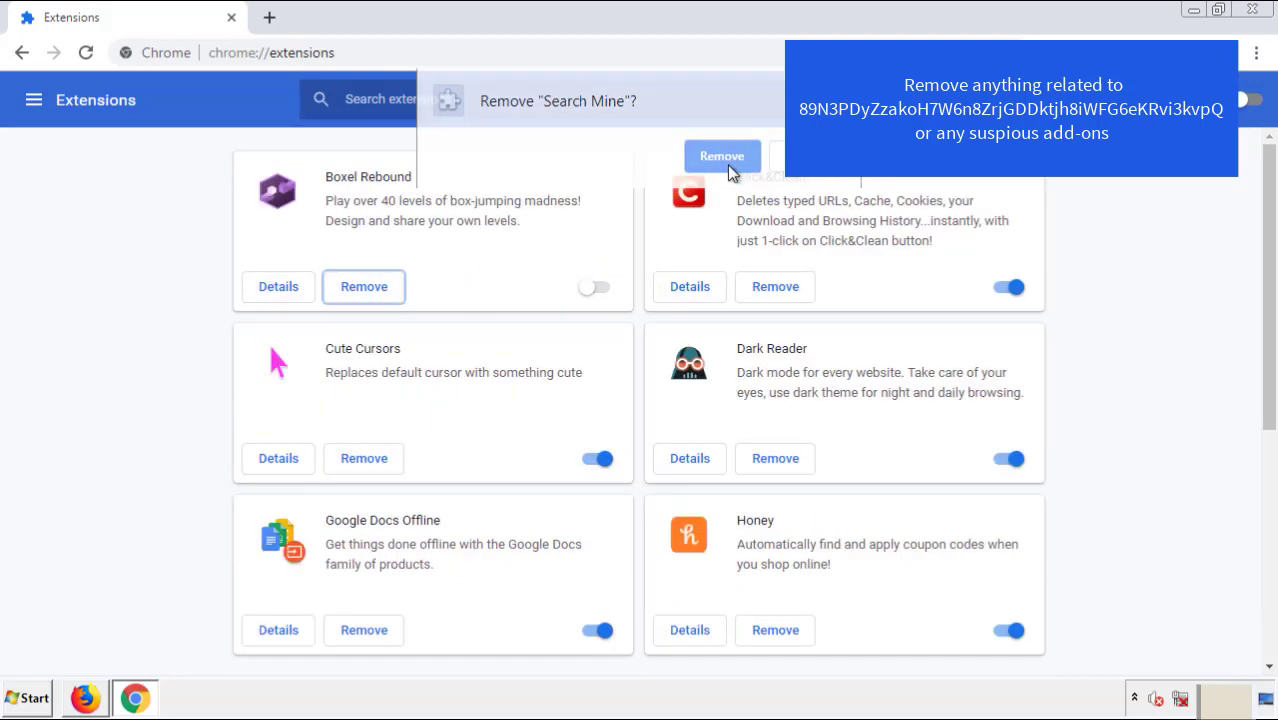
pyautogui.click(1262, 12)
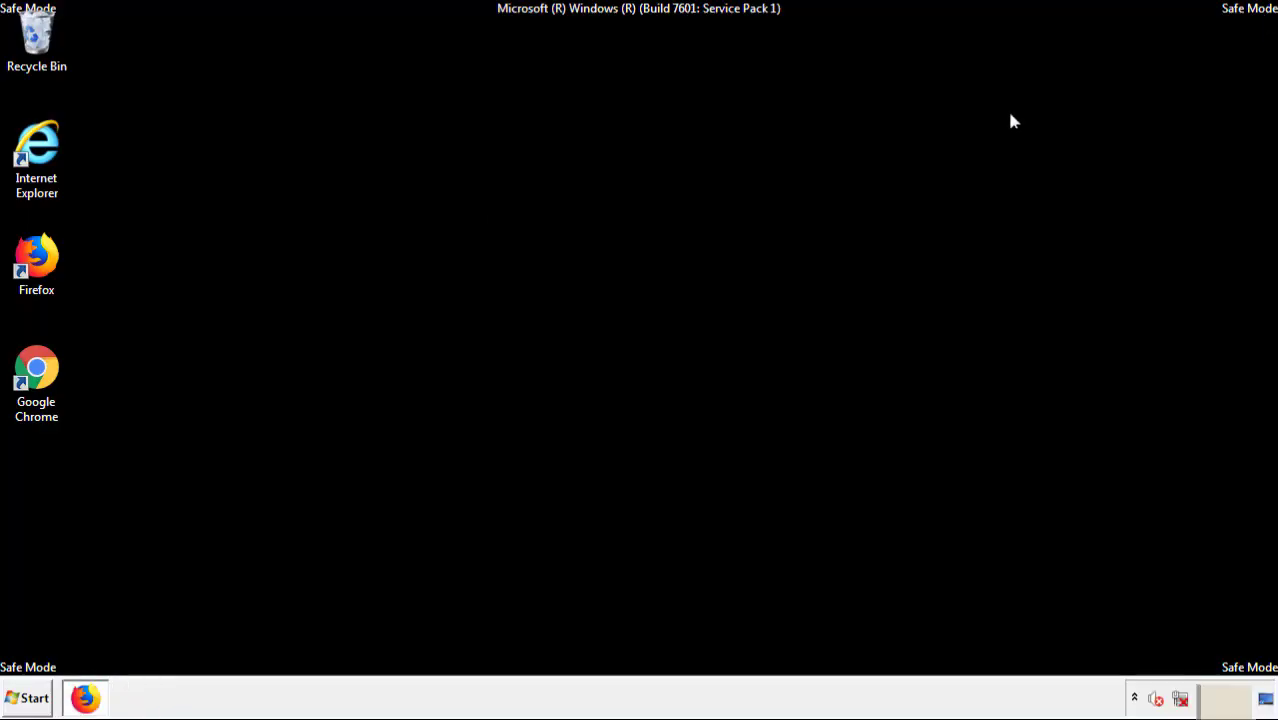
# Step: Show the Start menu's shut-down choices, including Restart
pyautogui.click(37, 698)
pyautogui.moveTo(345, 655)
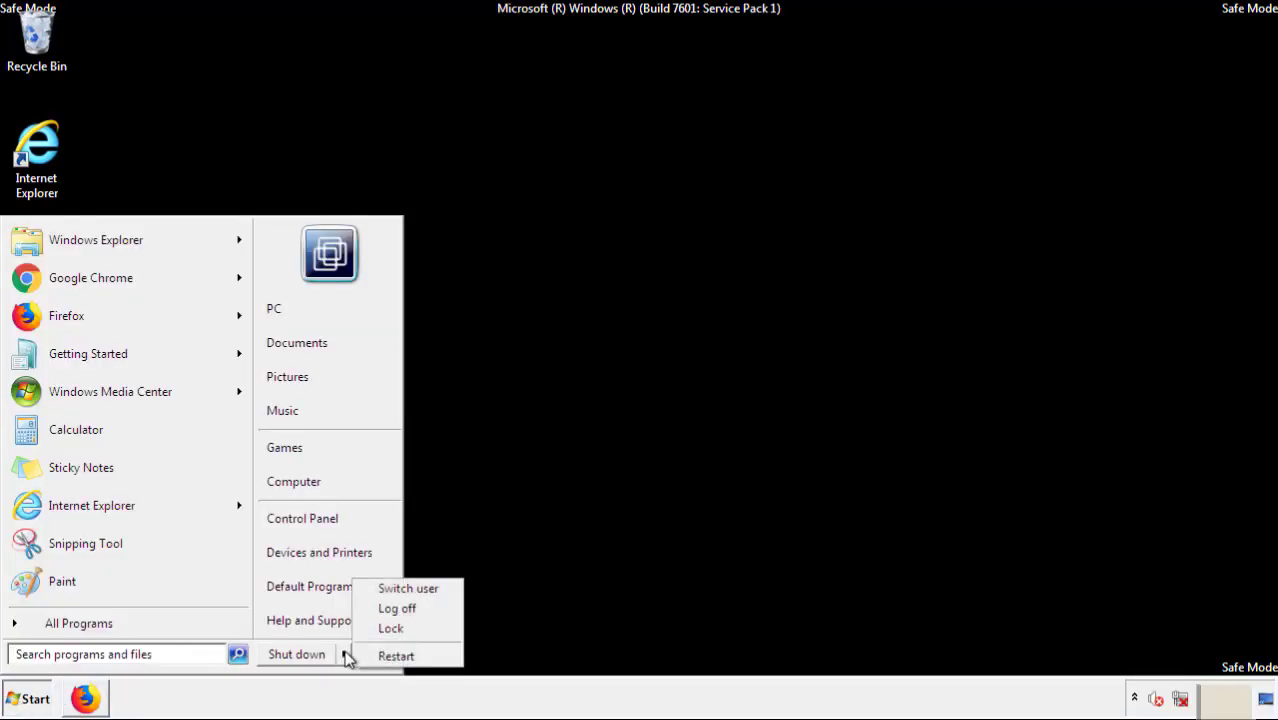